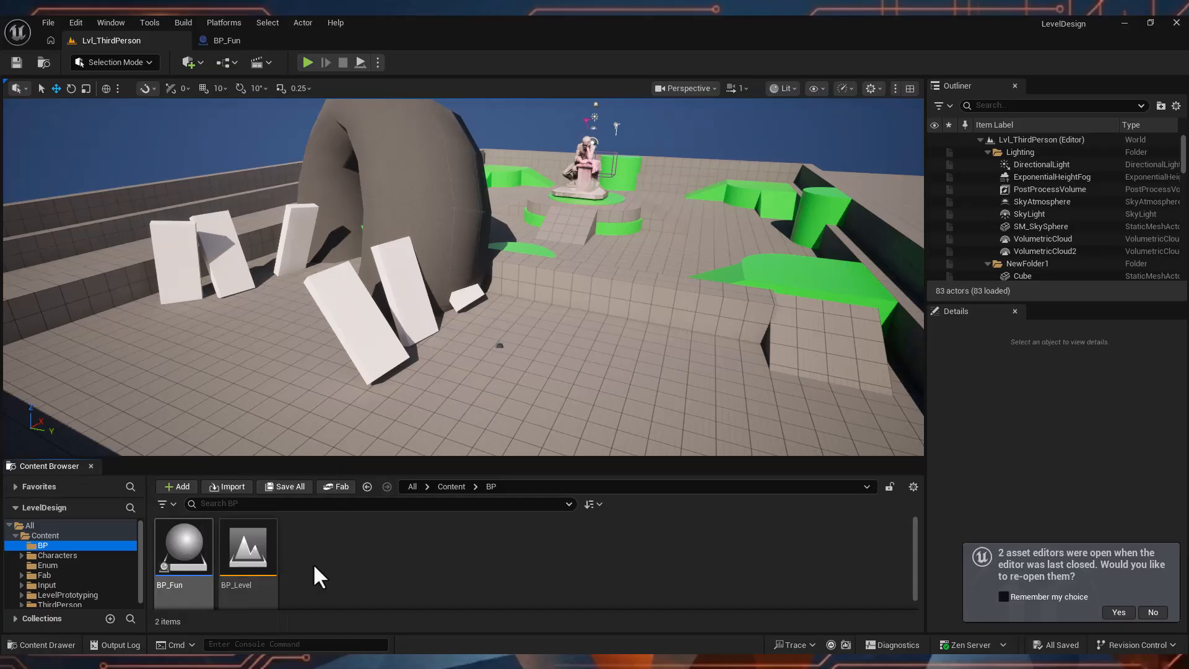
# Examine the common and full lists of parent classes offered for a new Blueprint Class in the BP folder
pyautogui.rightClick(360, 560)
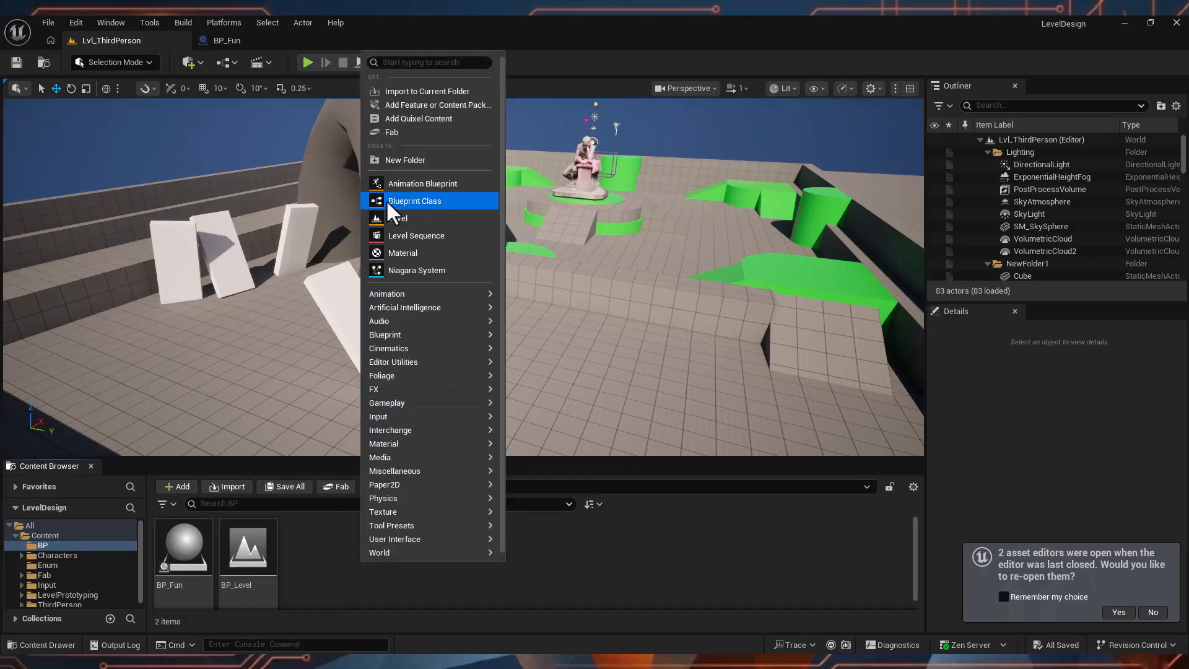
pyautogui.click(423, 202)
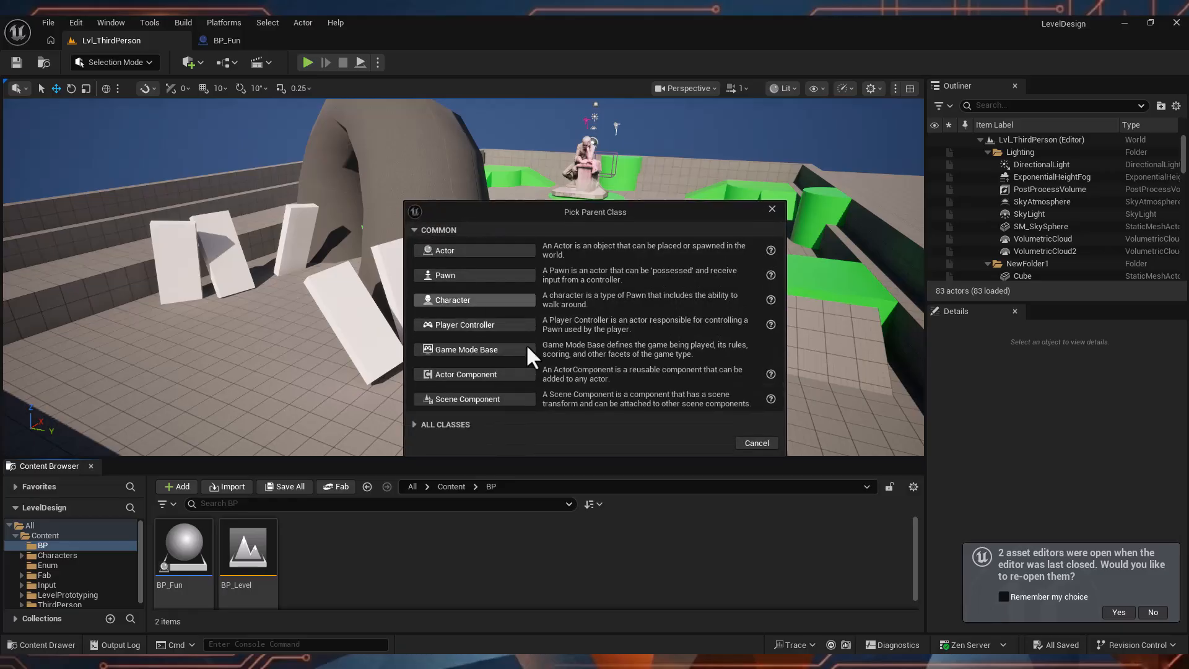
pyautogui.moveTo(586, 209); pyautogui.dragTo(470, 200)
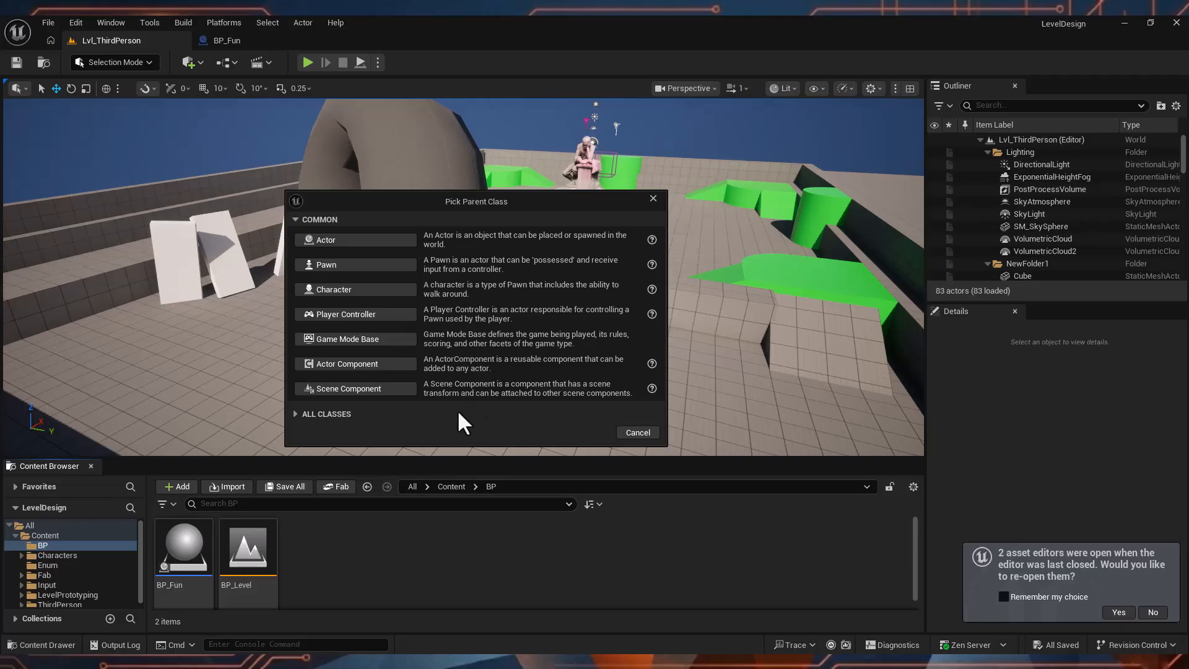
pyautogui.click(299, 415)
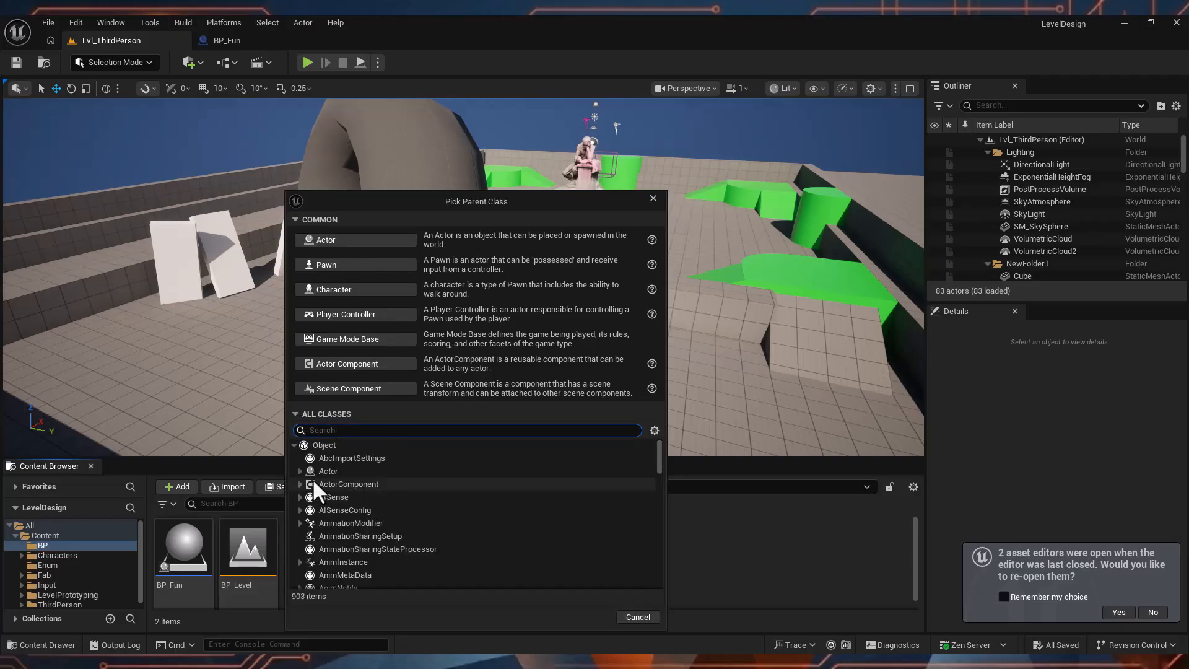
pyautogui.scroll(-8, 326, 508)
pyautogui.scroll(8, 342, 537)
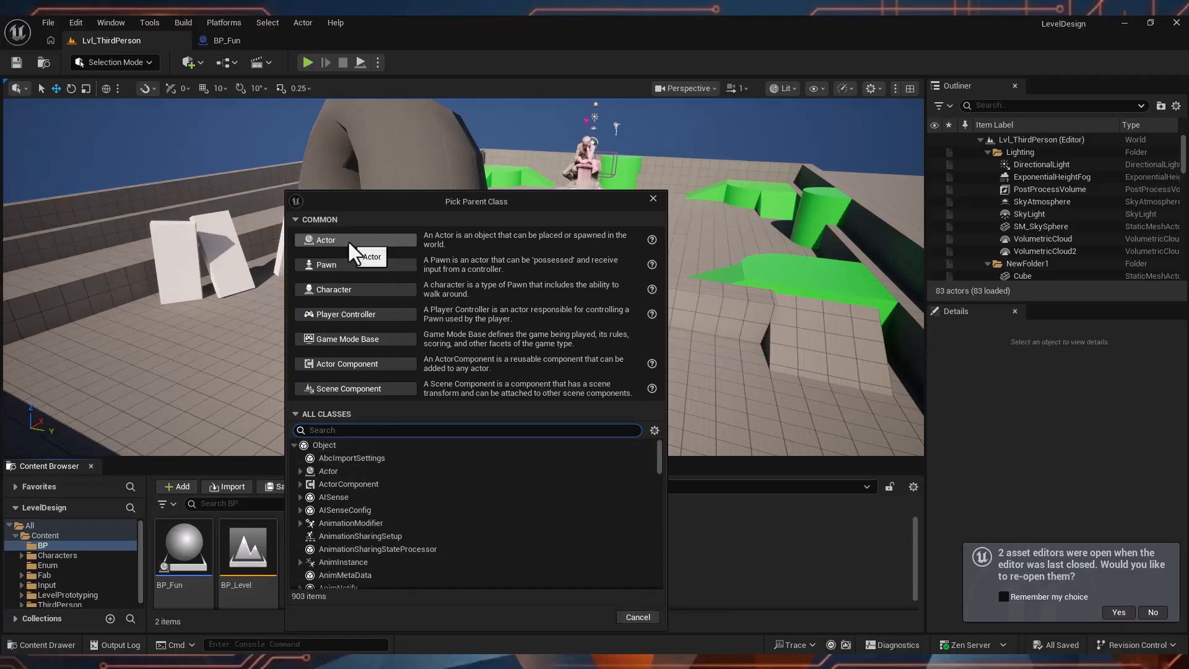
pyautogui.click(653, 198)
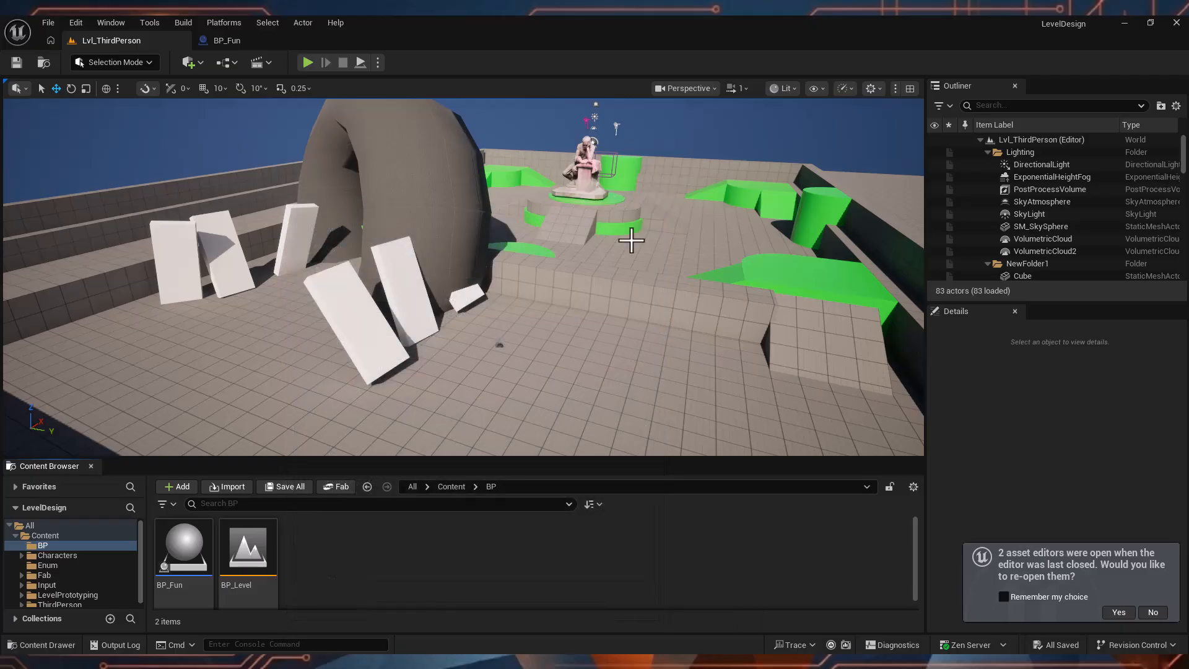
# Select the leaning white block in front of the torus and examine its asset references in the Reference Viewer
pyautogui.click(352, 325)
pyautogui.rightClick(356, 320)
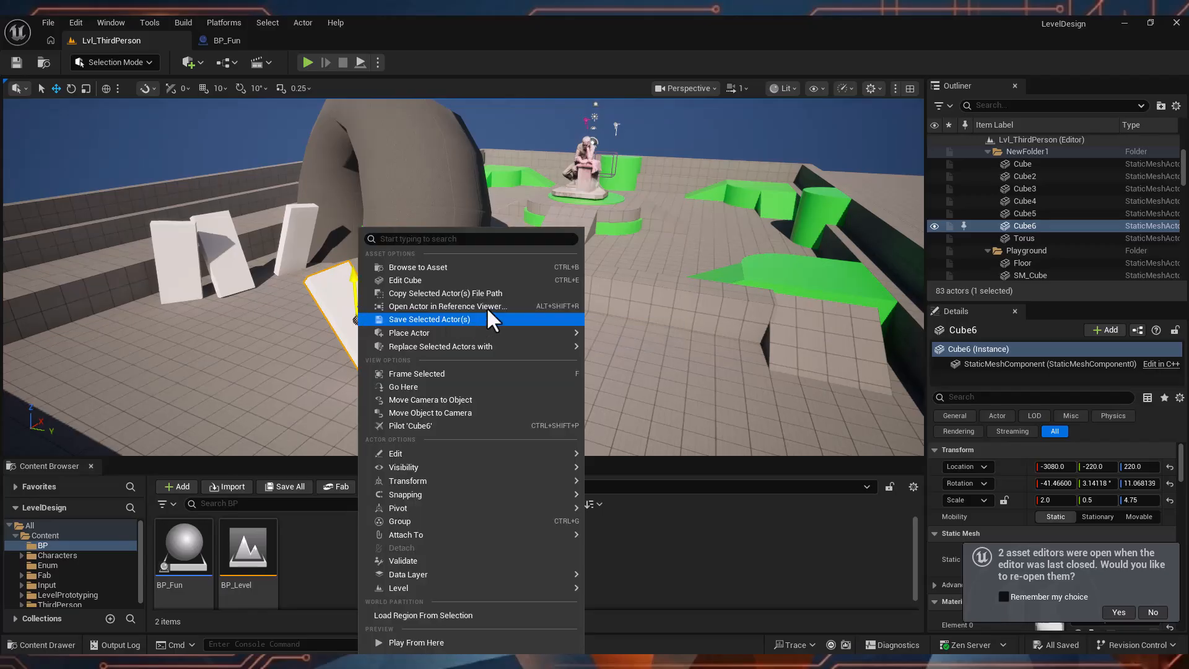
pyautogui.moveTo(477, 332)
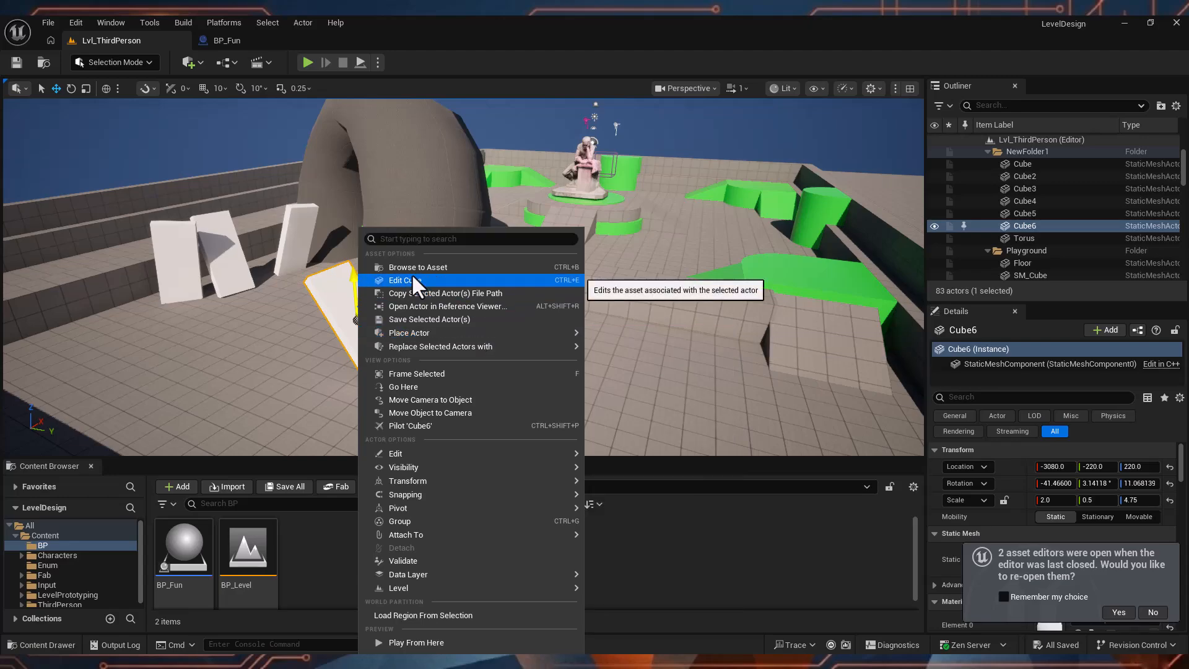
pyautogui.click(437, 308)
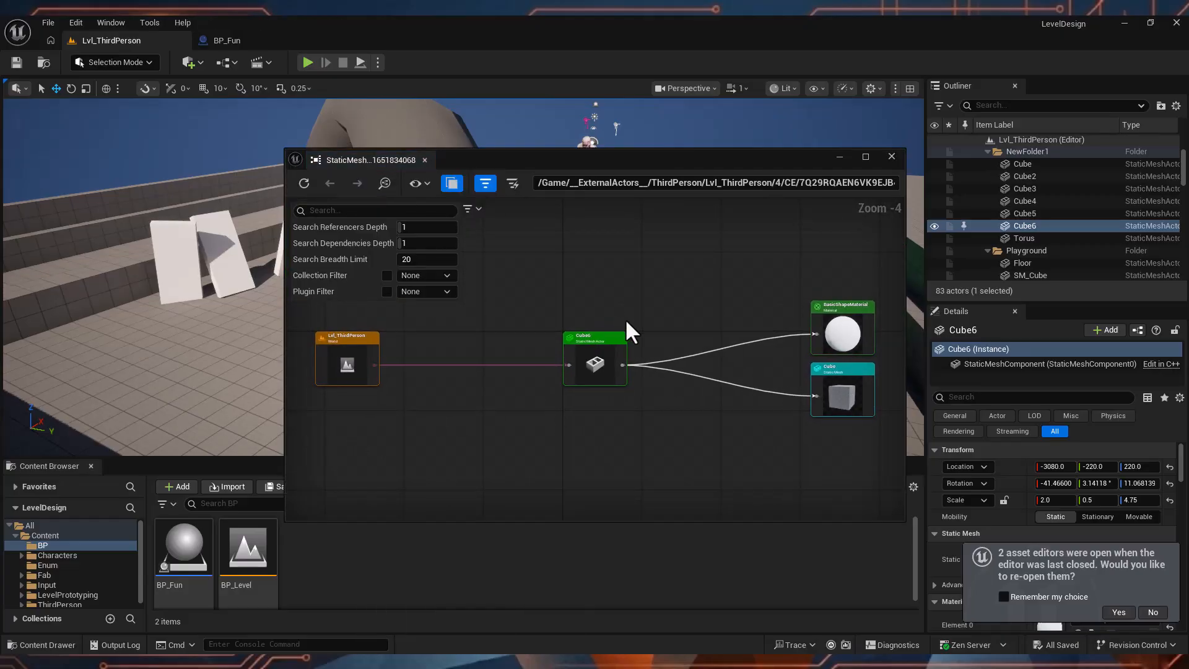
pyautogui.click(892, 156)
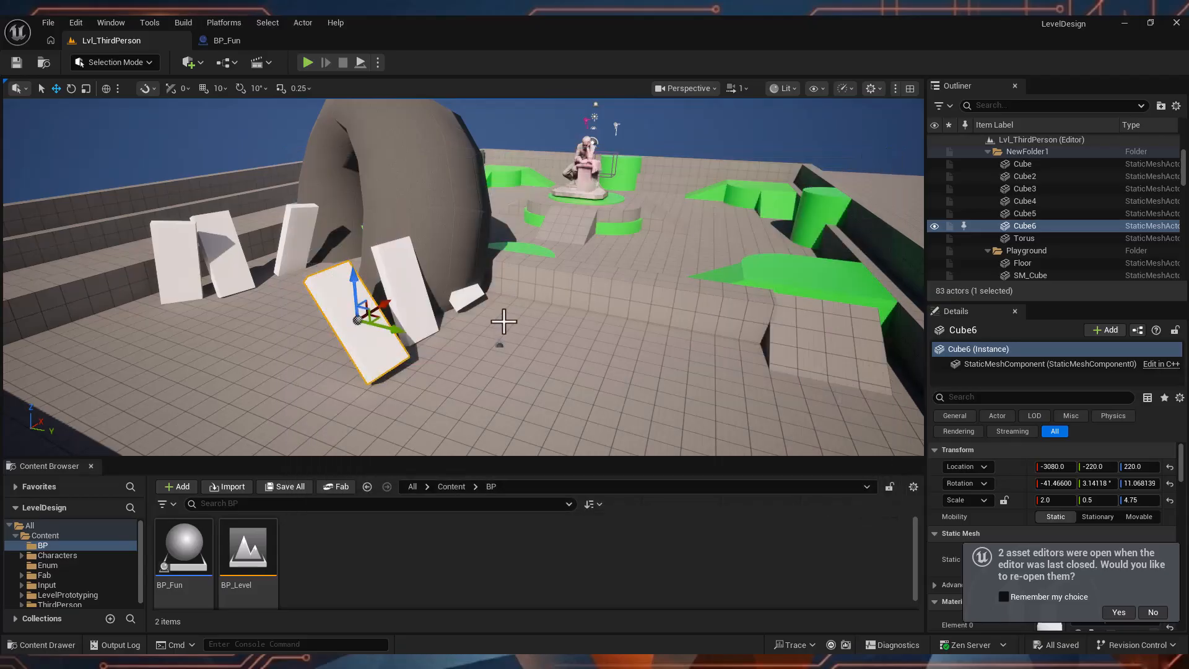
pyautogui.rightClick(381, 360)
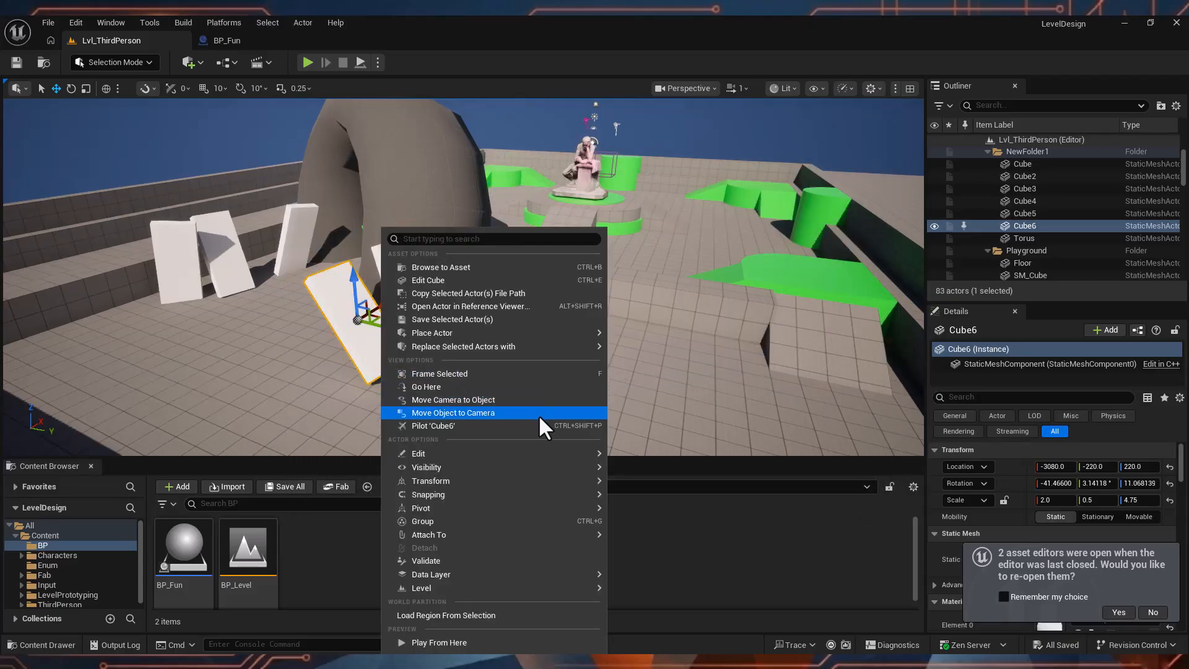
pyautogui.moveTo(517, 484)
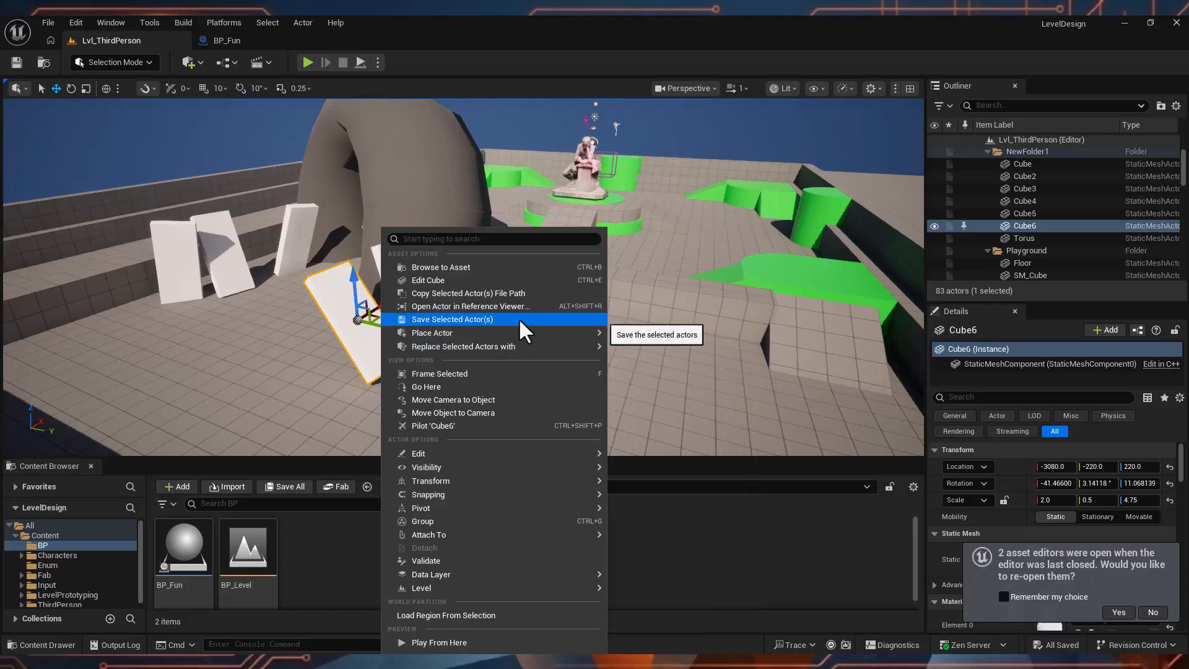
pyautogui.click(345, 309)
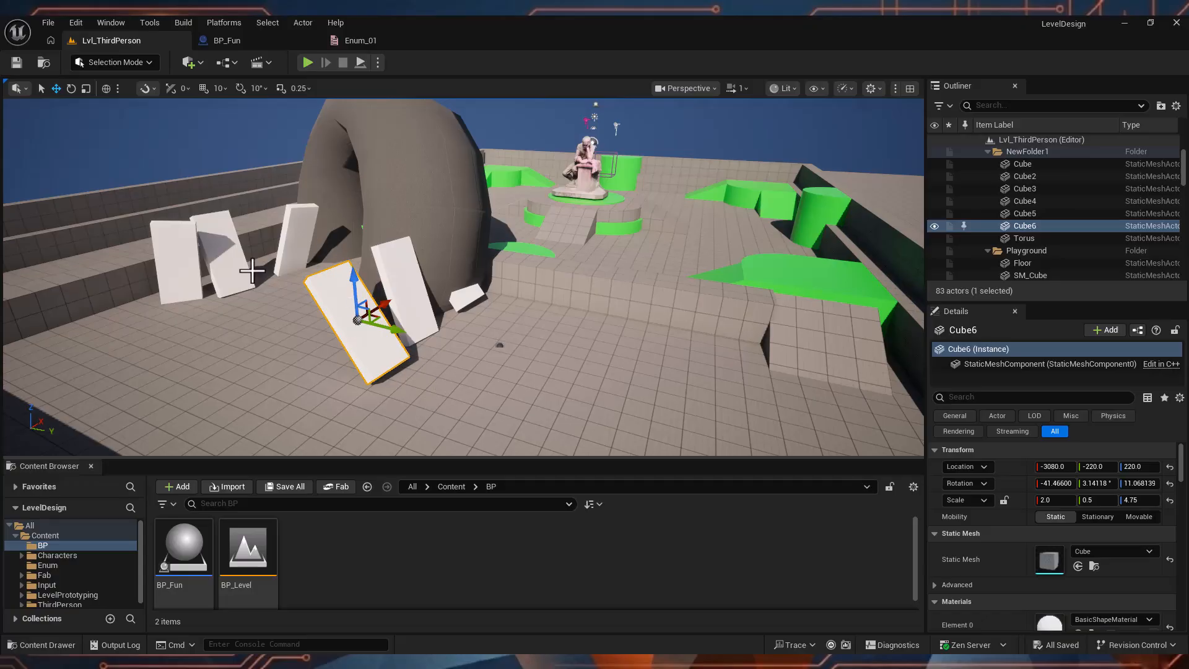
# Convert the selected Cube6 block to a Blueprint class using New Subclass with StaticMeshActor as the parent
pyautogui.click(232, 62)
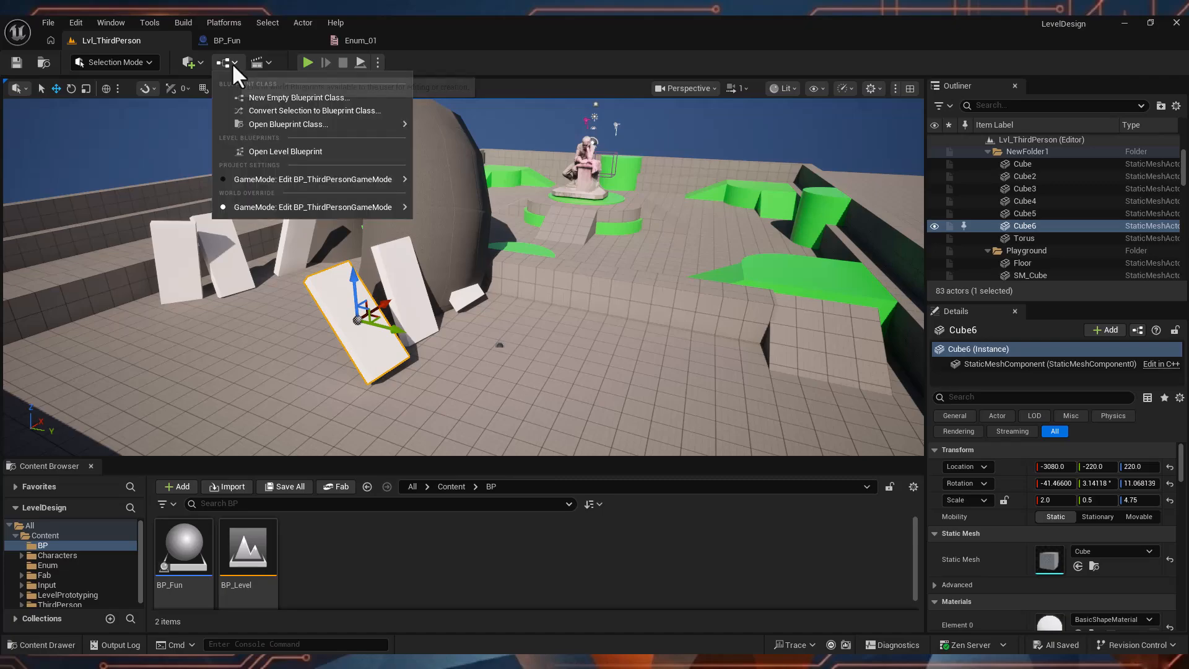
pyautogui.click(322, 110)
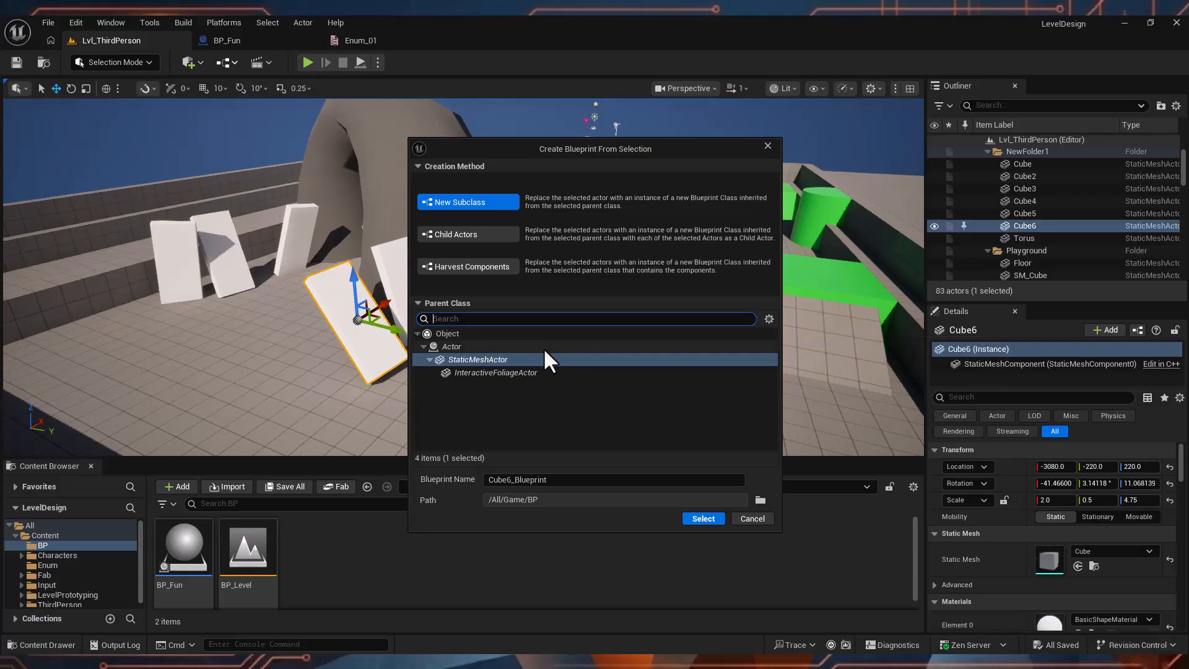
pyautogui.click(464, 334)
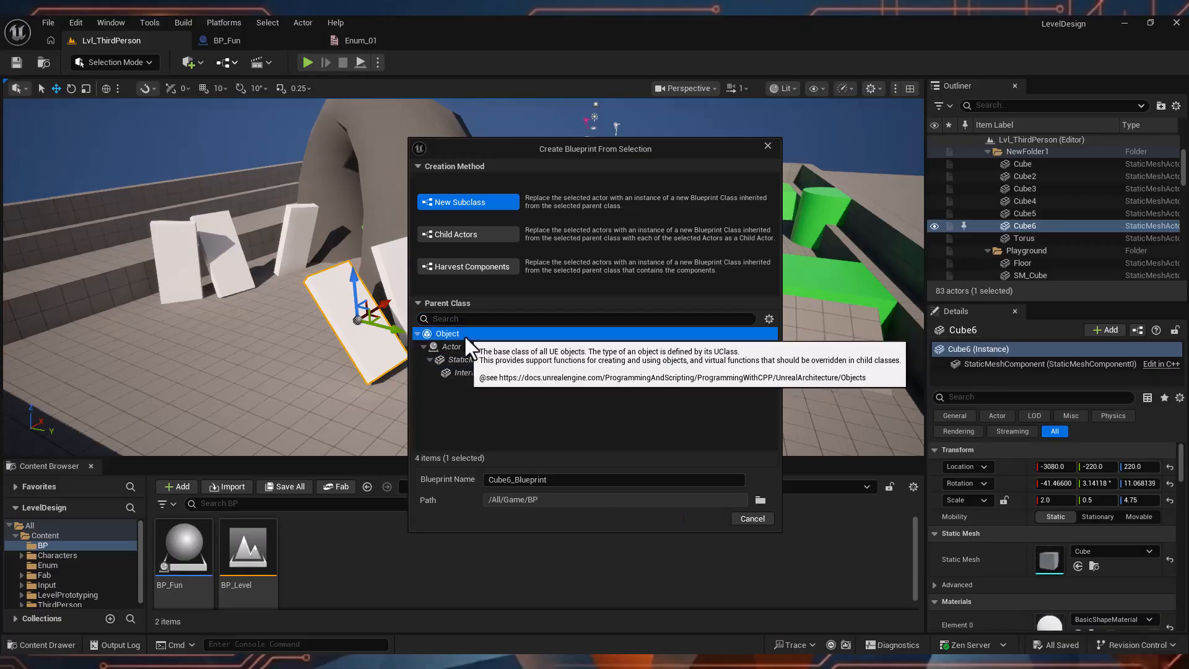
pyautogui.click(469, 345)
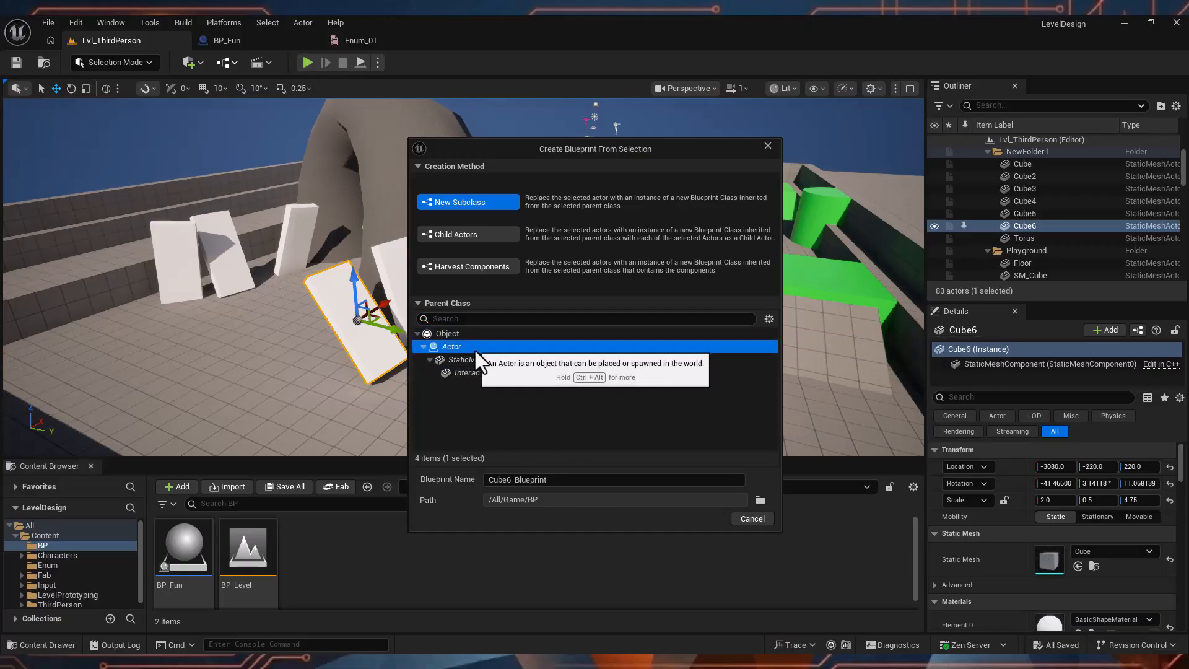
pyautogui.click(484, 358)
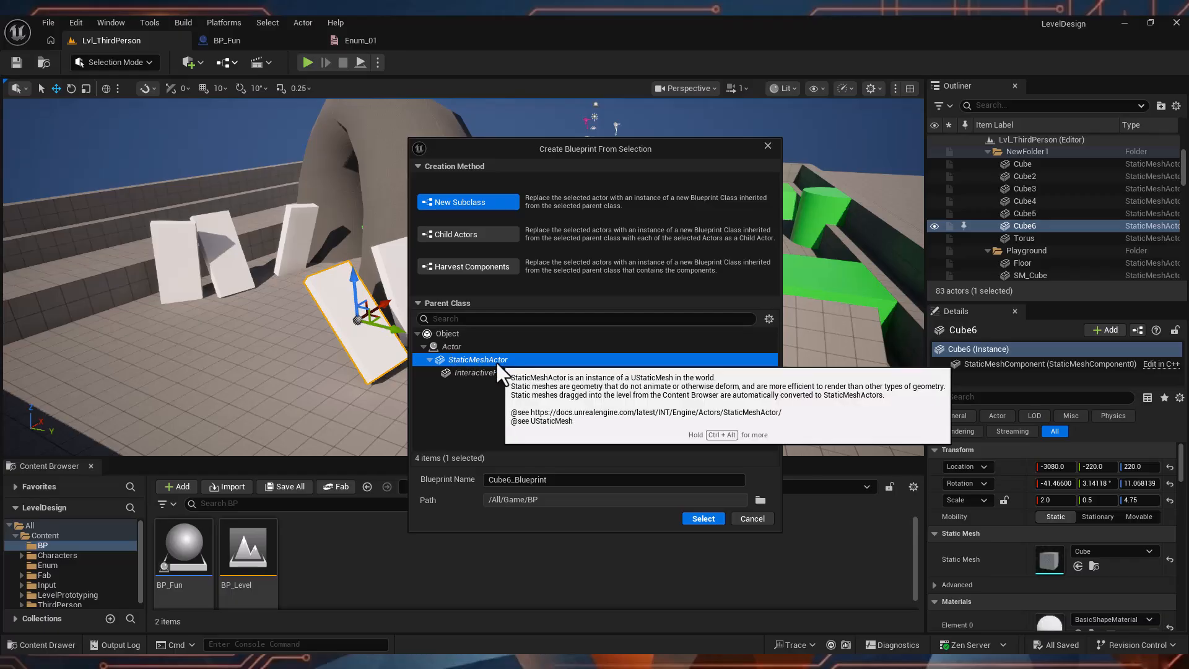
pyautogui.click(700, 520)
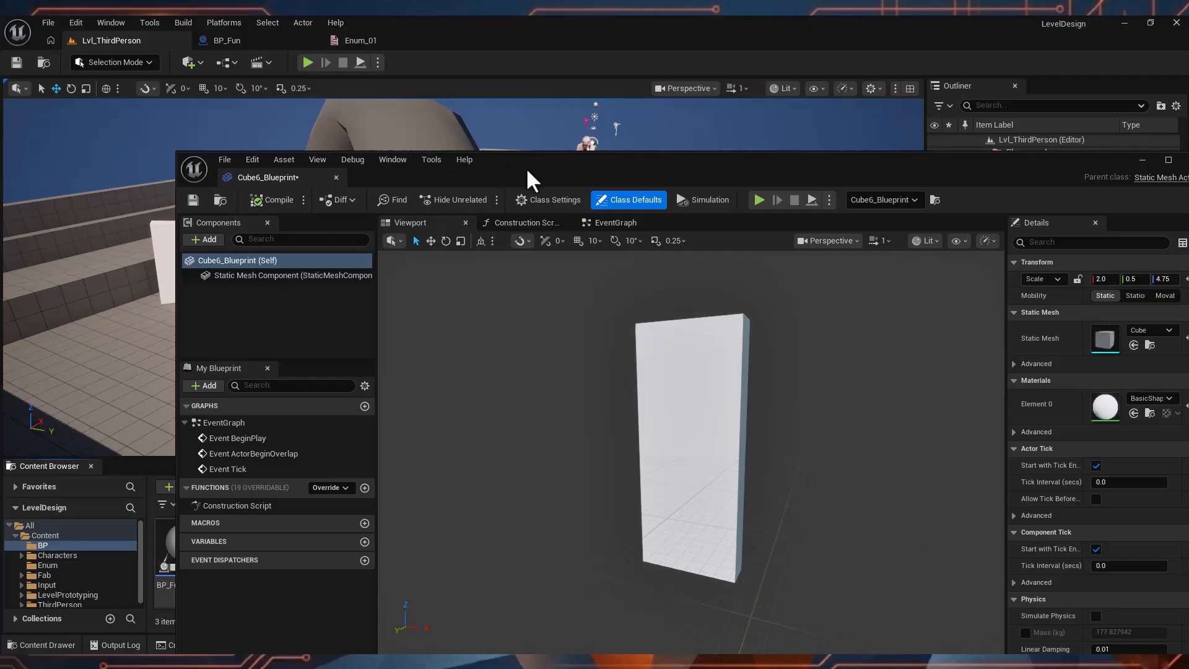
# Inspect the block's new Blueprint in its editor viewport from another angle, and close the editor window
pyautogui.moveTo(527, 171); pyautogui.dragTo(845, 87)
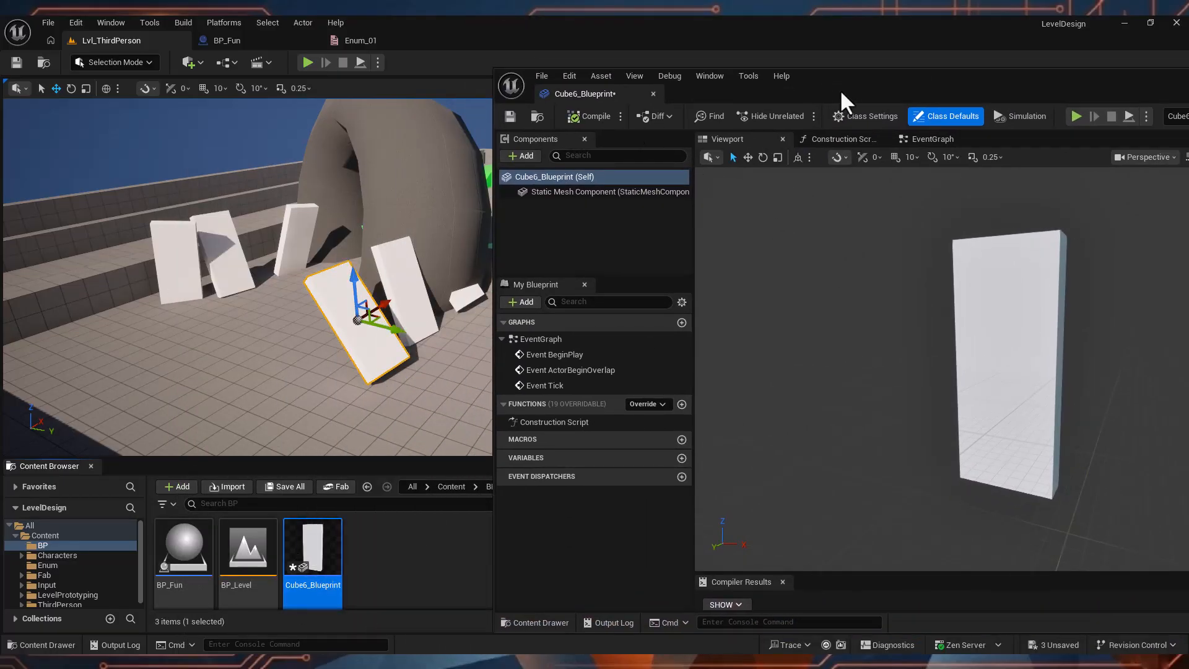
pyautogui.moveTo(1157, 80); pyautogui.dragTo(890, 93)
pyautogui.scroll(-3, 745, 361)
pyautogui.moveTo(749, 371); pyautogui.dragTo(842, 368, button='middle')
pyautogui.moveTo(829, 376); pyautogui.dragTo(812, 376)
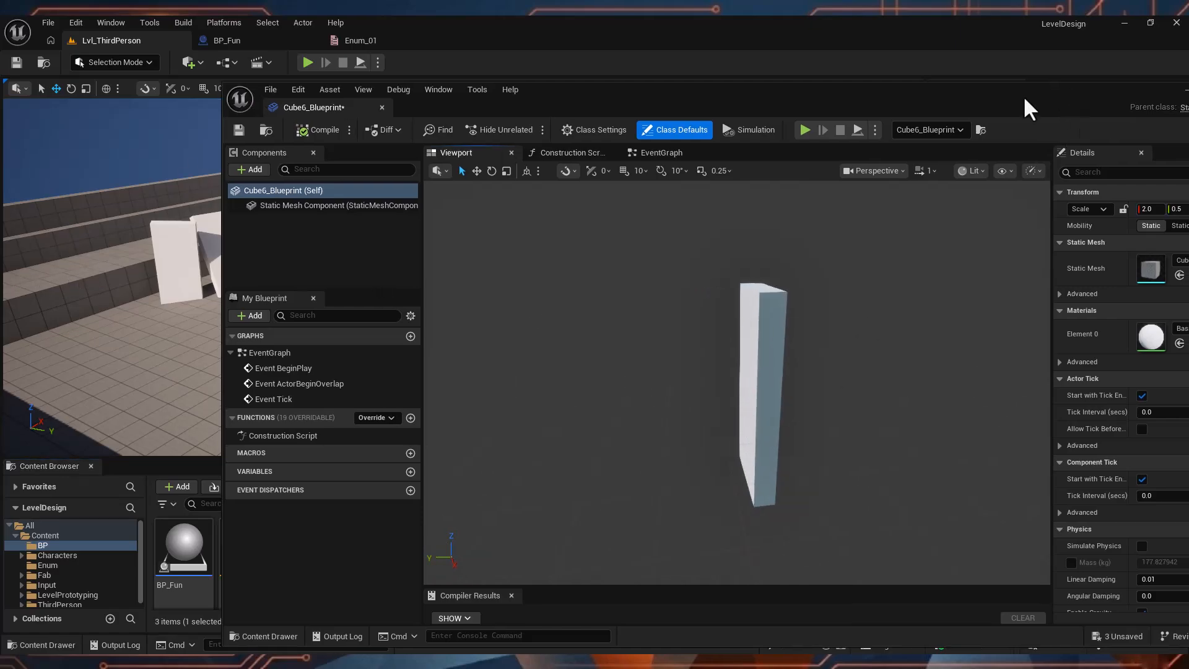
pyautogui.moveTo(1028, 106); pyautogui.dragTo(659, 172)
pyautogui.click(881, 157)
pyautogui.moveTo(553, 243)
pyautogui.mouseDown(button='right')
pyautogui.moveTo(565, 252)
pyautogui.moveTo(552, 244)
pyautogui.mouseUp(button='right')
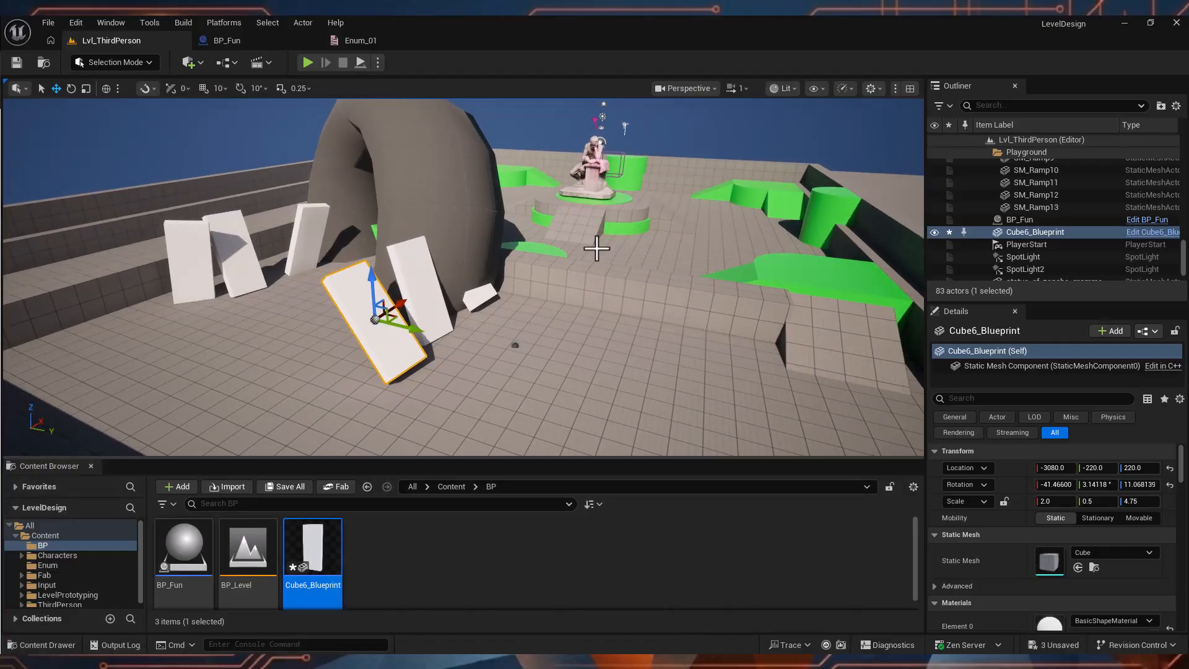
# Look at the event graph of the BP_Fun Blueprint and select the BP_Fun actor in the level
pyautogui.doubleClick(179, 548)
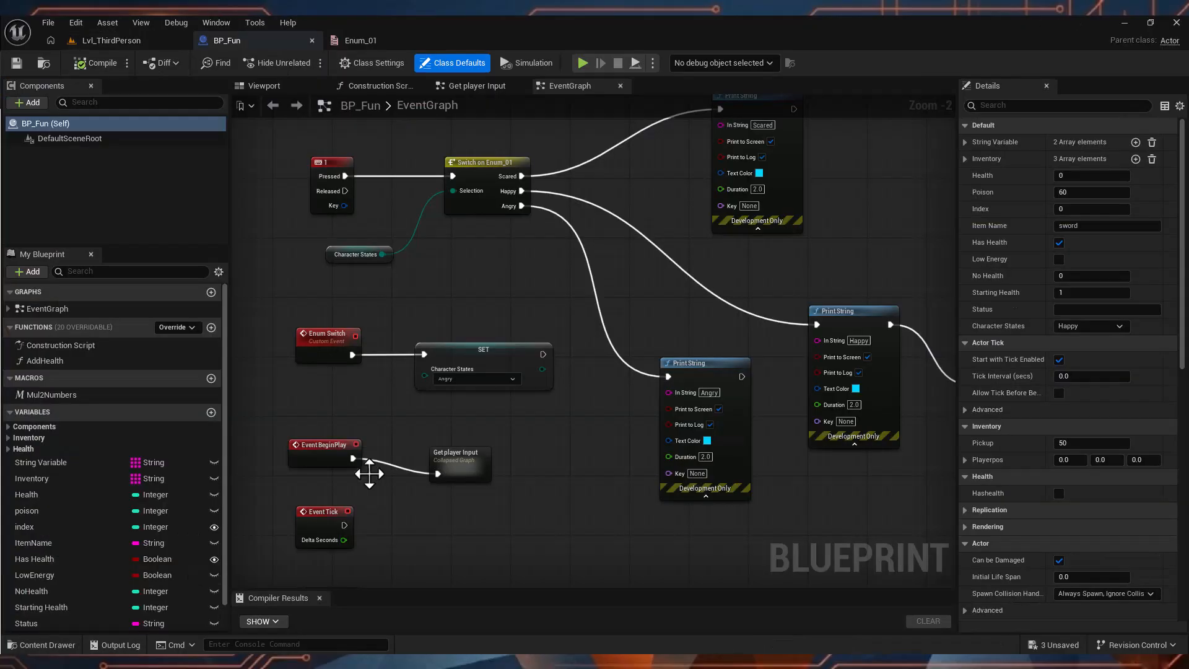
pyautogui.click(117, 40)
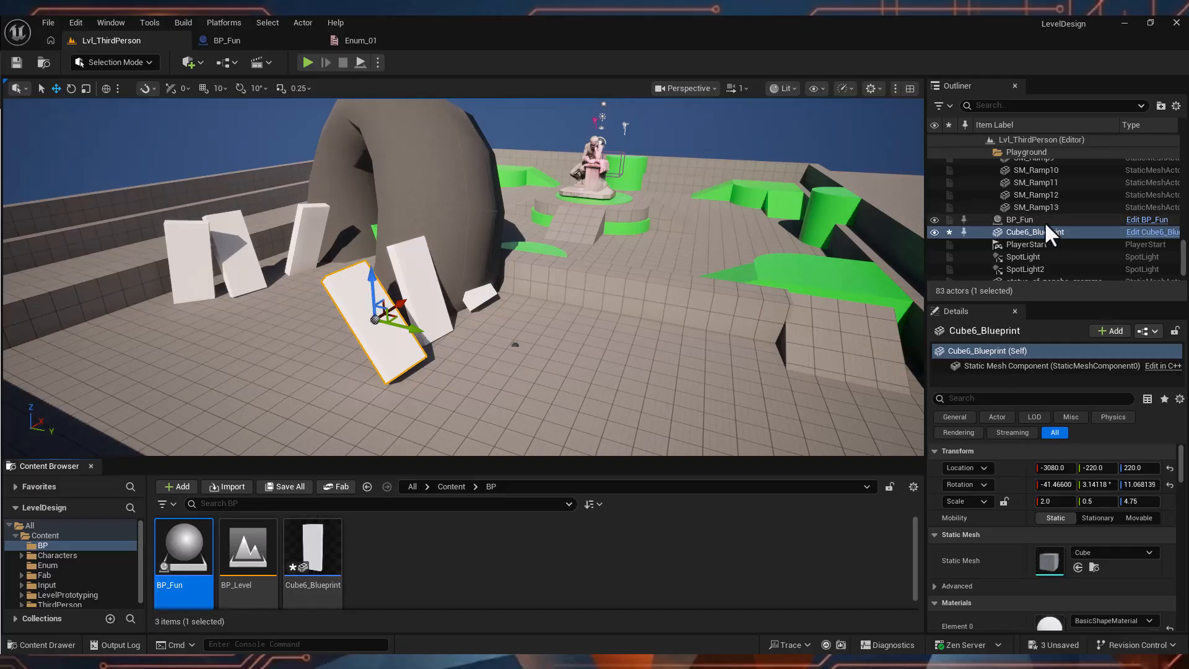
pyautogui.click(1028, 219)
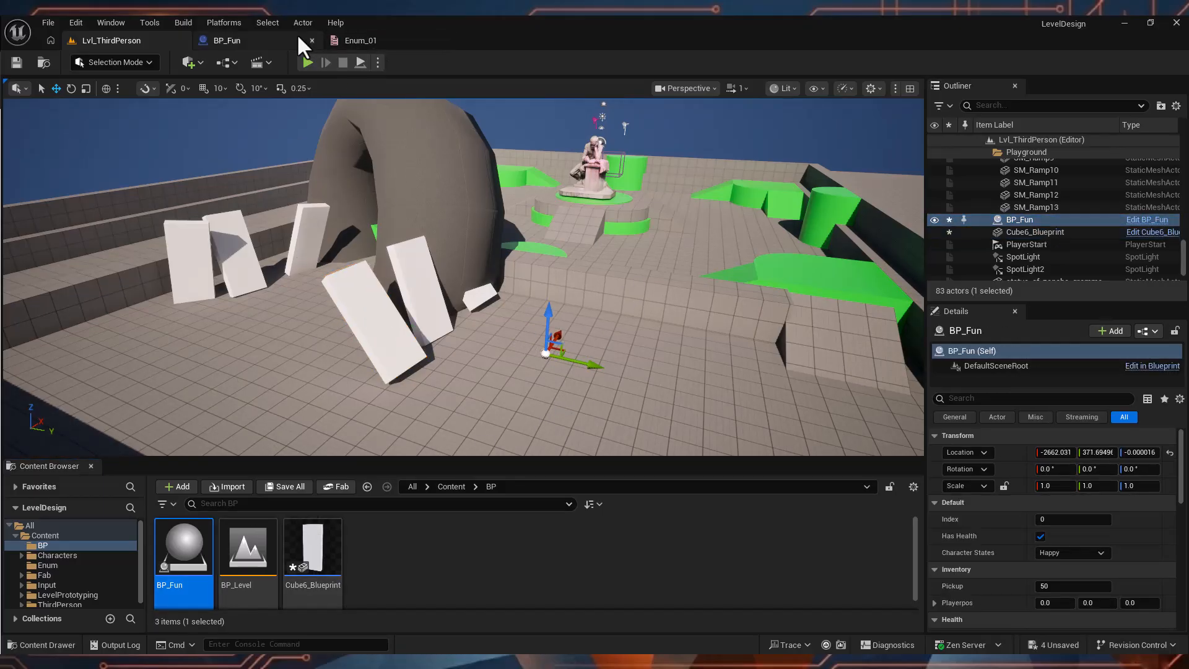
# Add a Cube component under DefaultSceneRoot in the BP_Fun Blueprint, and compile and save the Blueprint
pyautogui.click(249, 40)
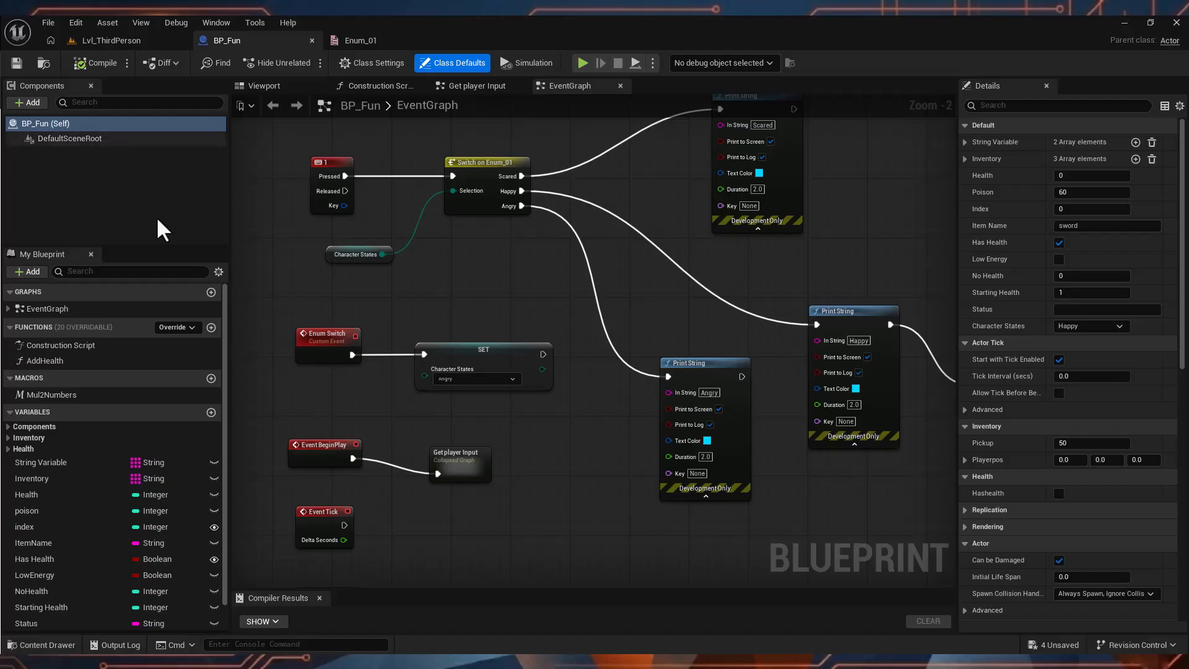
pyautogui.scroll(-2, 333, 229)
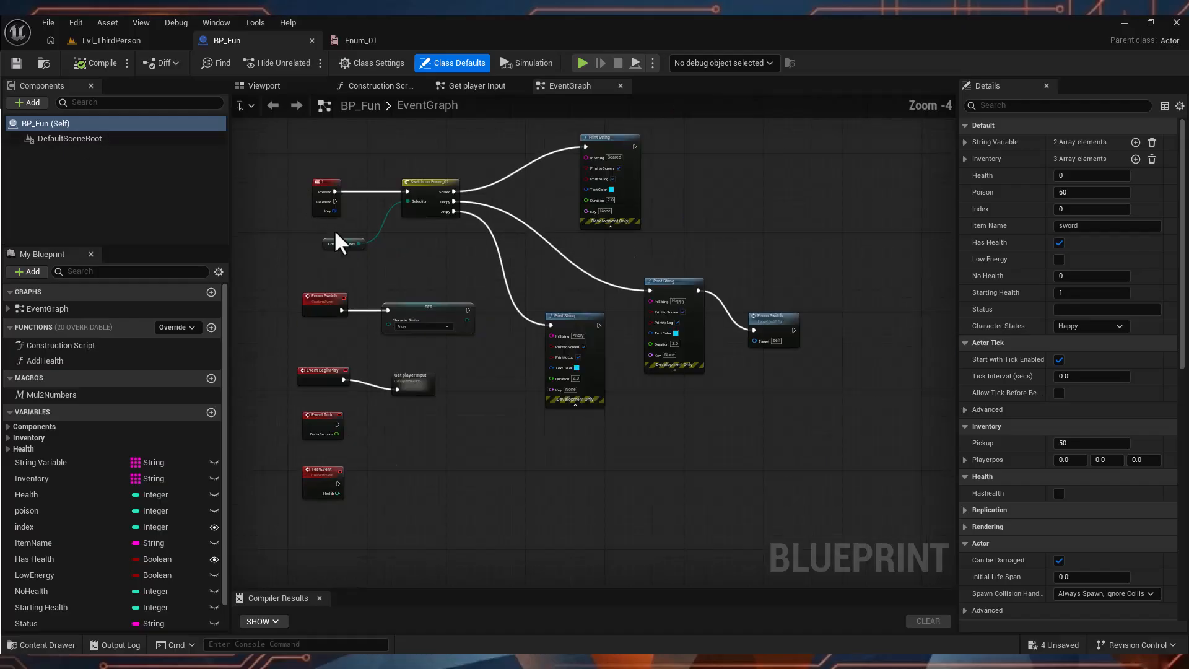
pyautogui.click(27, 102)
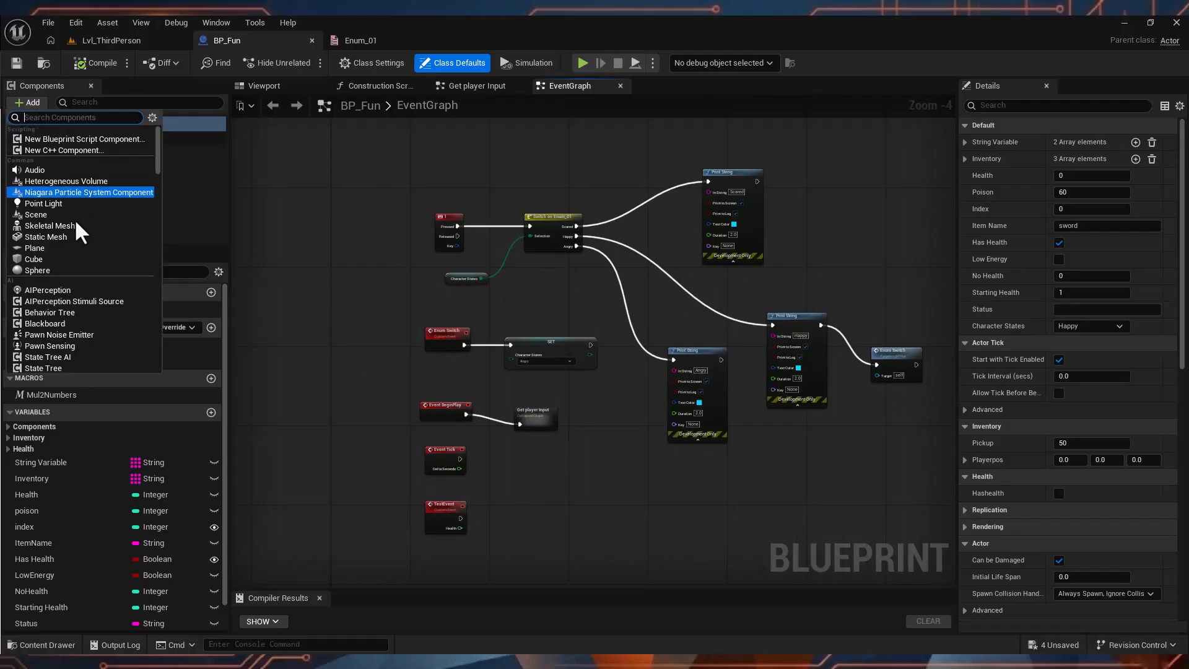
pyautogui.click(69, 259)
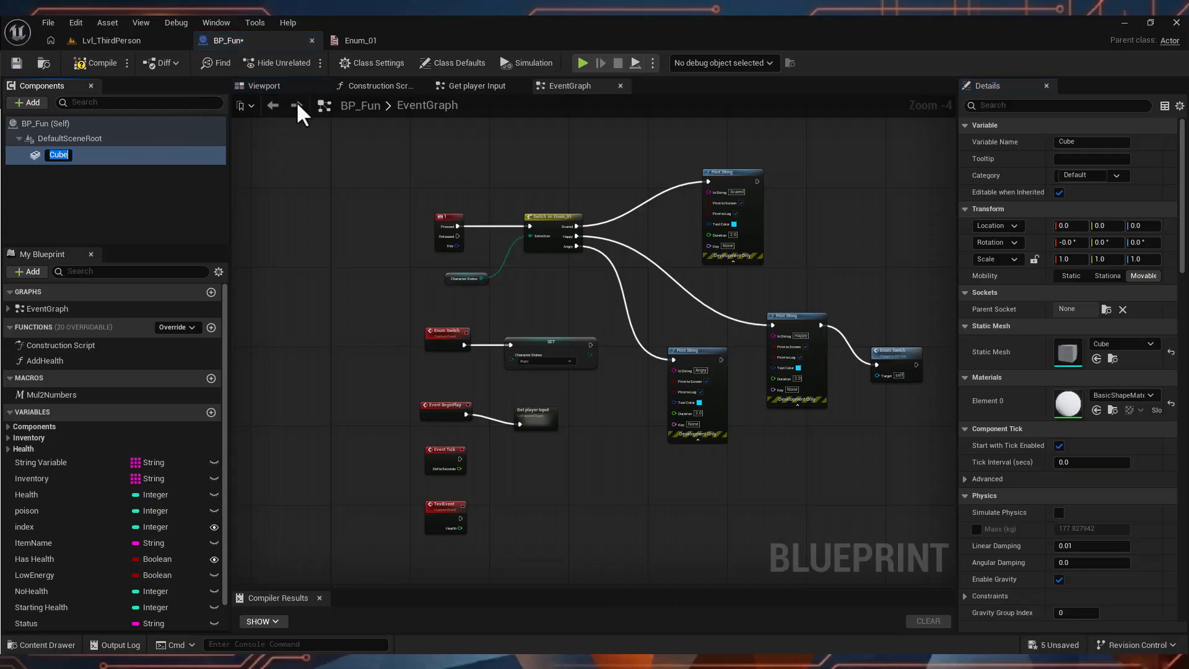
pyautogui.click(273, 86)
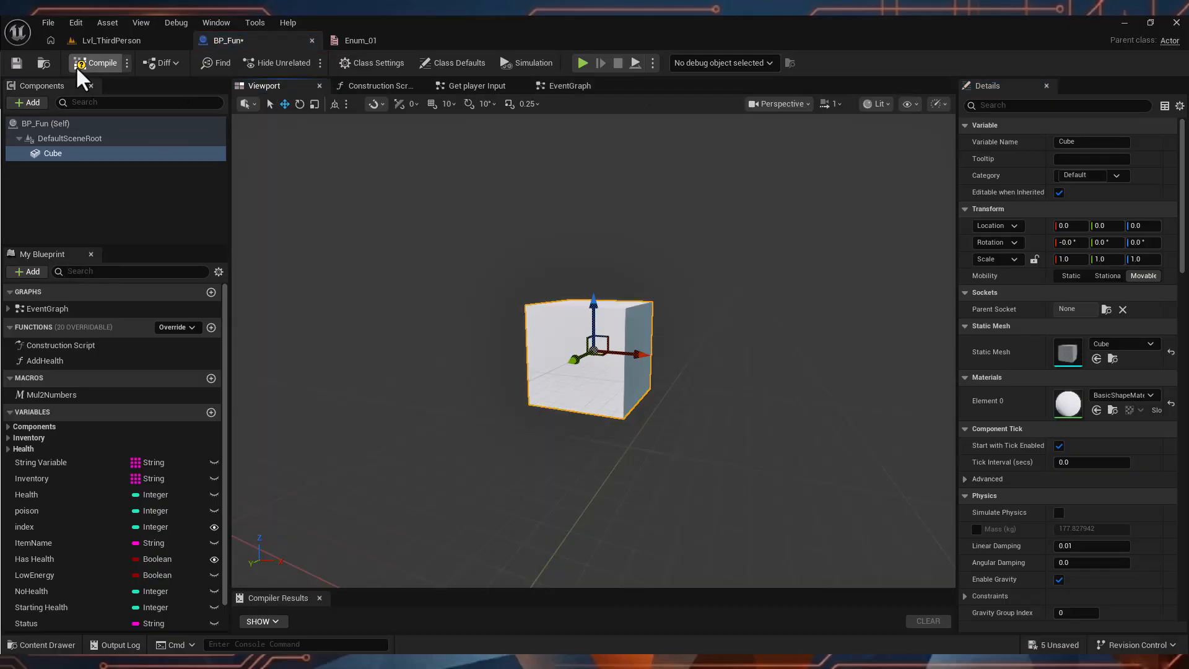
pyautogui.click(16, 62)
# Raise the BP_Fun actor in the level to a Z location of about 92
pyautogui.click(103, 41)
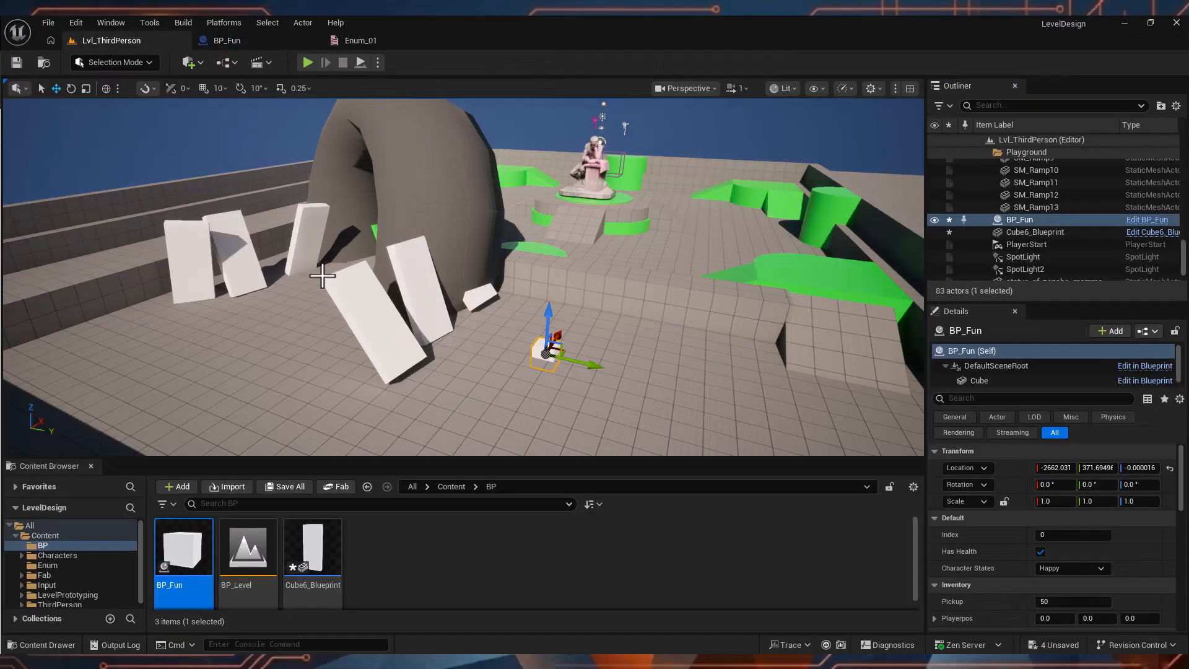
pyautogui.moveTo(549, 317); pyautogui.dragTo(557, 296)
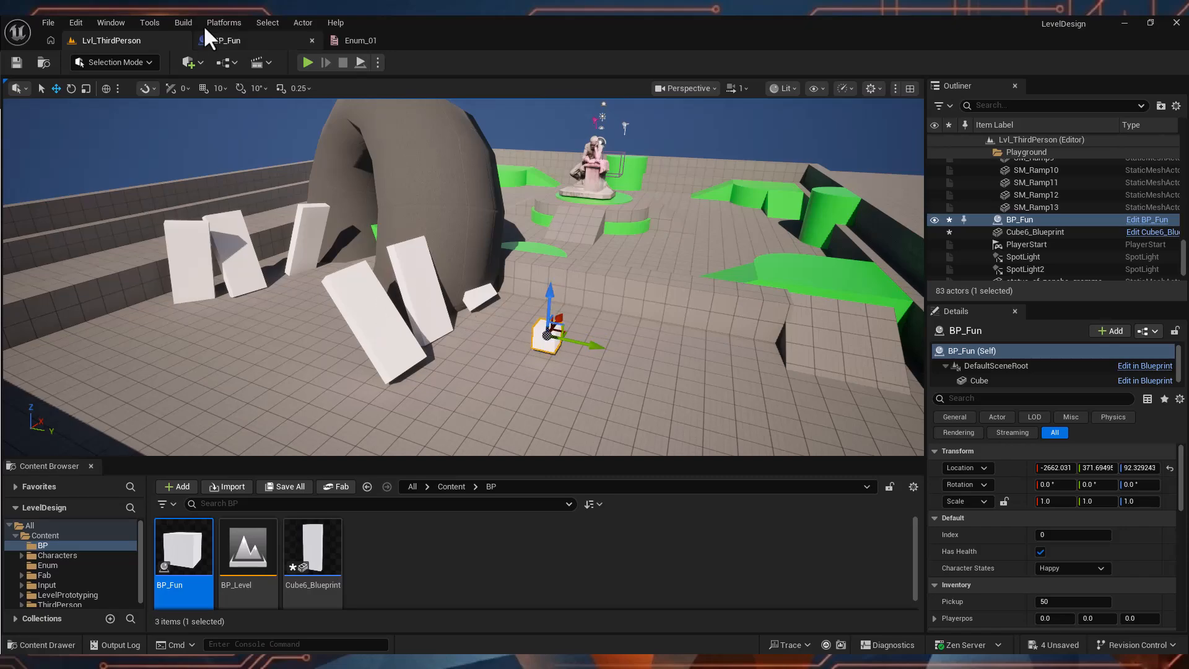
# Add a Static Mesh component to the BP_Fun Blueprint and delete its Cube component
pyautogui.click(226, 41)
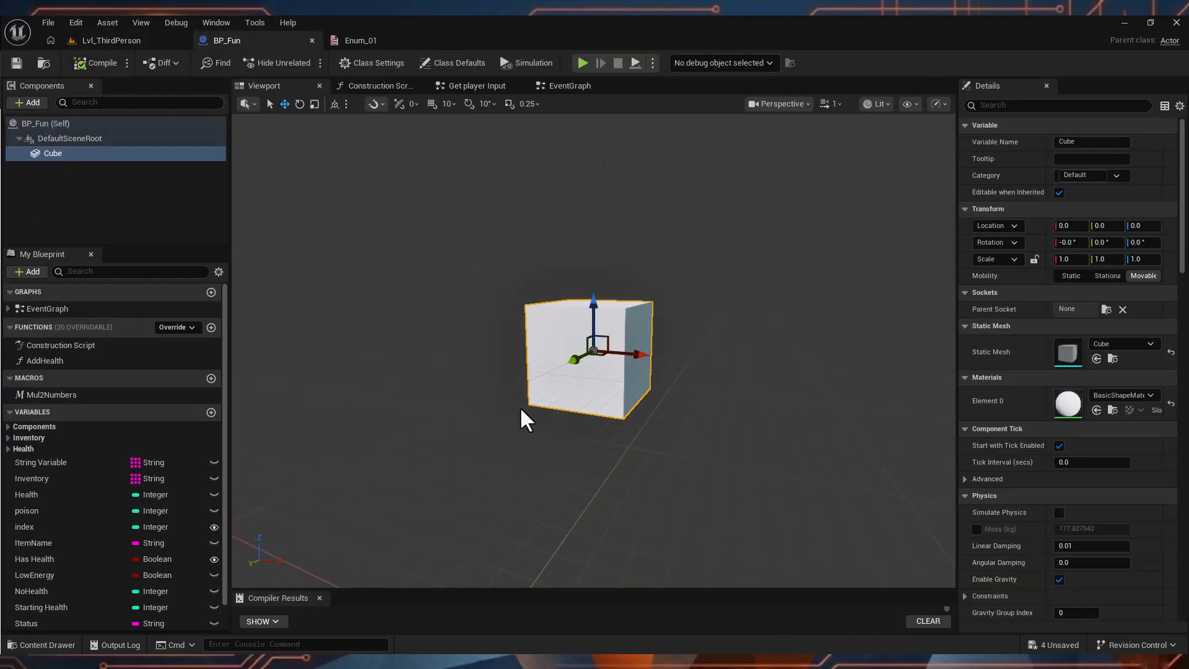
pyautogui.click(33, 103)
pyautogui.write('sm')
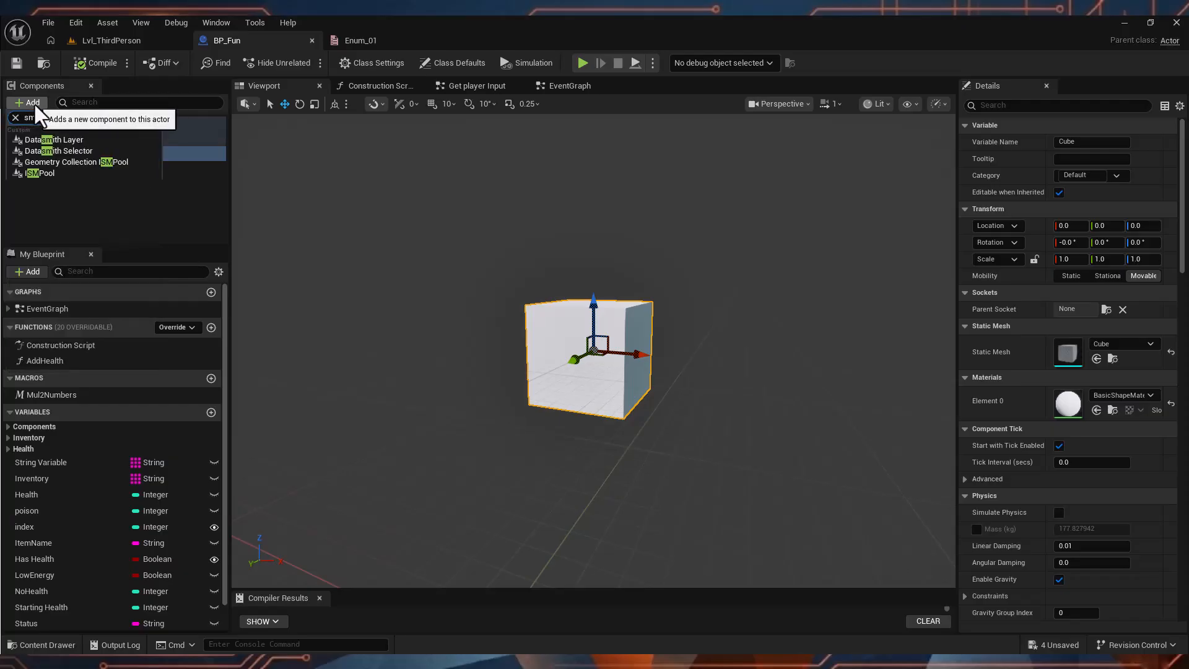
pyautogui.press('BackSpace')
pyautogui.press('BackSpace')
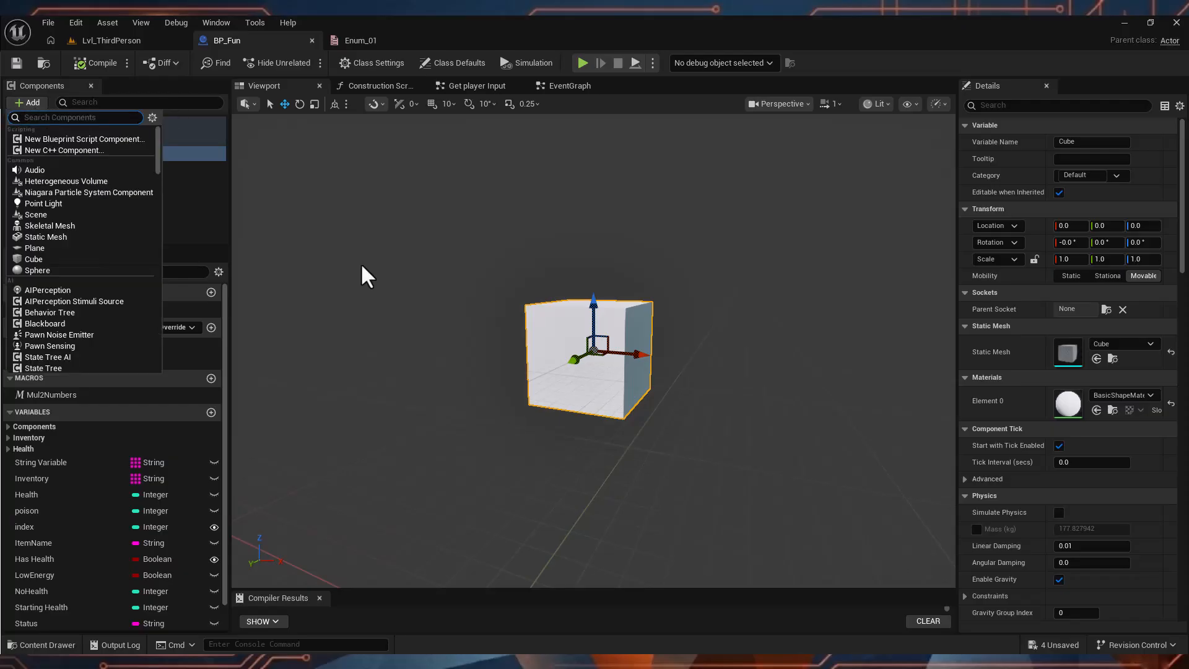
pyautogui.click(32, 237)
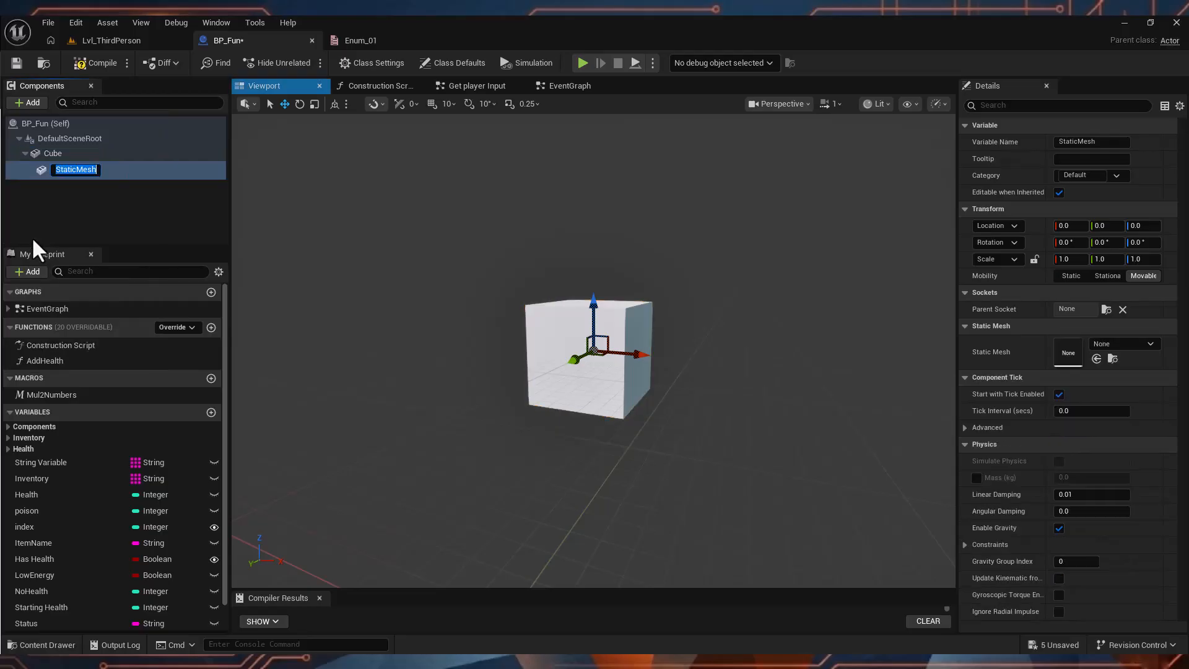
pyautogui.click(109, 153)
pyautogui.press('Delete')
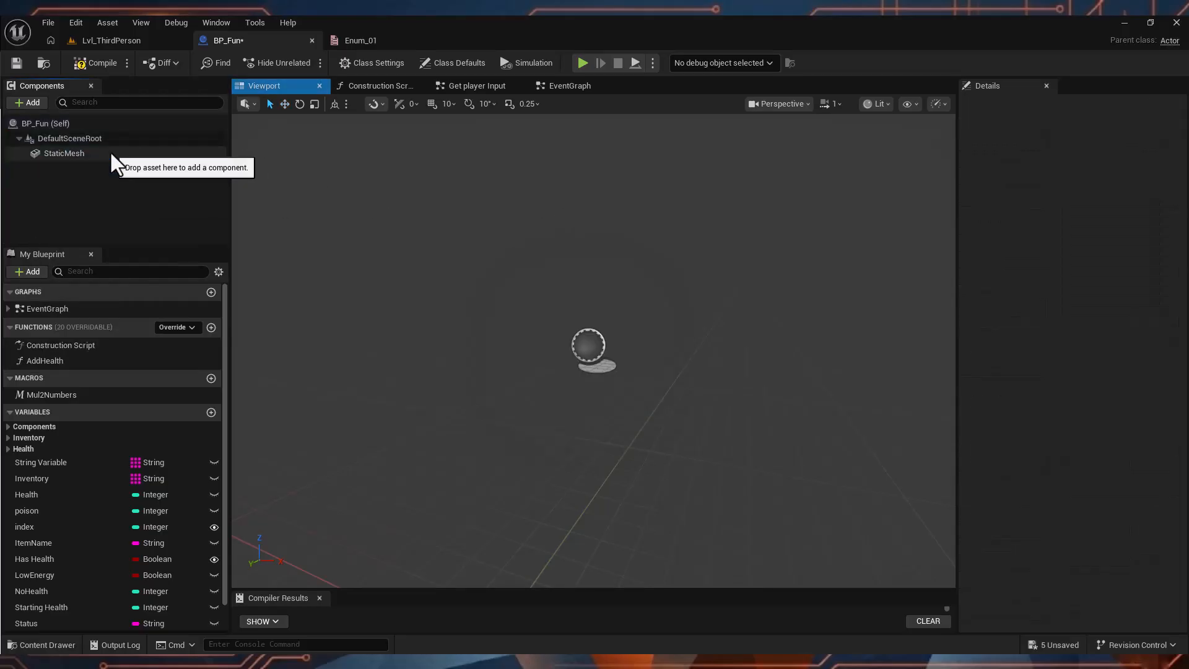
# Assign the angel_of_hope_monument mesh to the StaticMesh component of BP_Fun
pyautogui.click(110, 153)
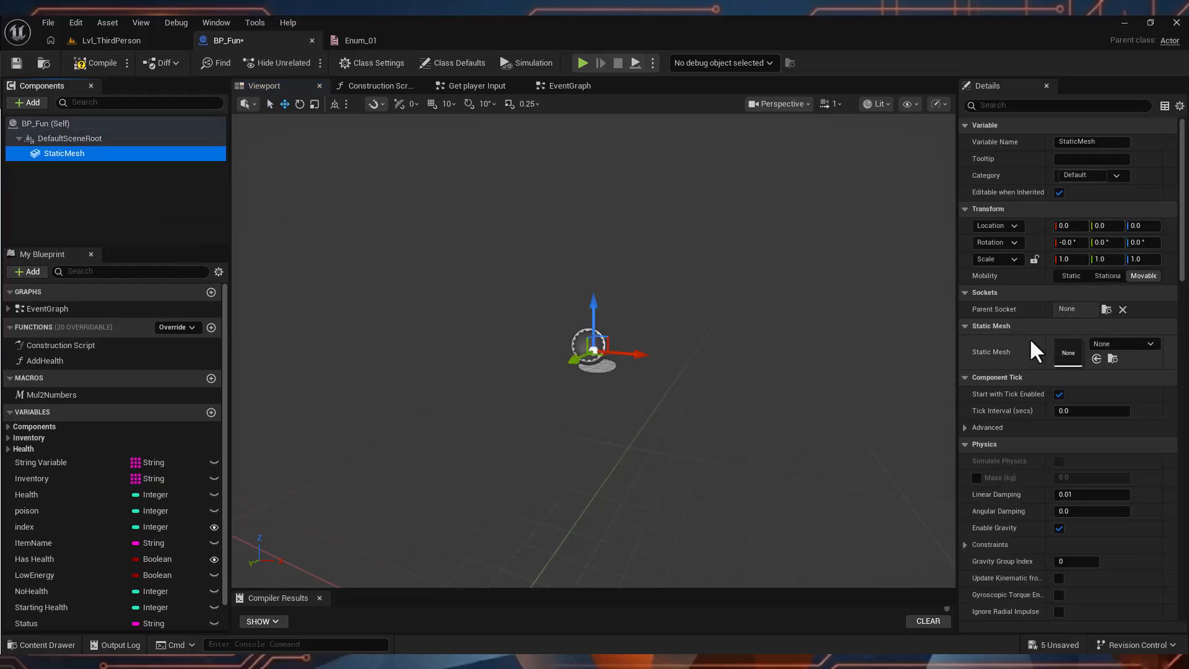
pyautogui.click(1122, 342)
pyautogui.scroll(-3, 1115, 496)
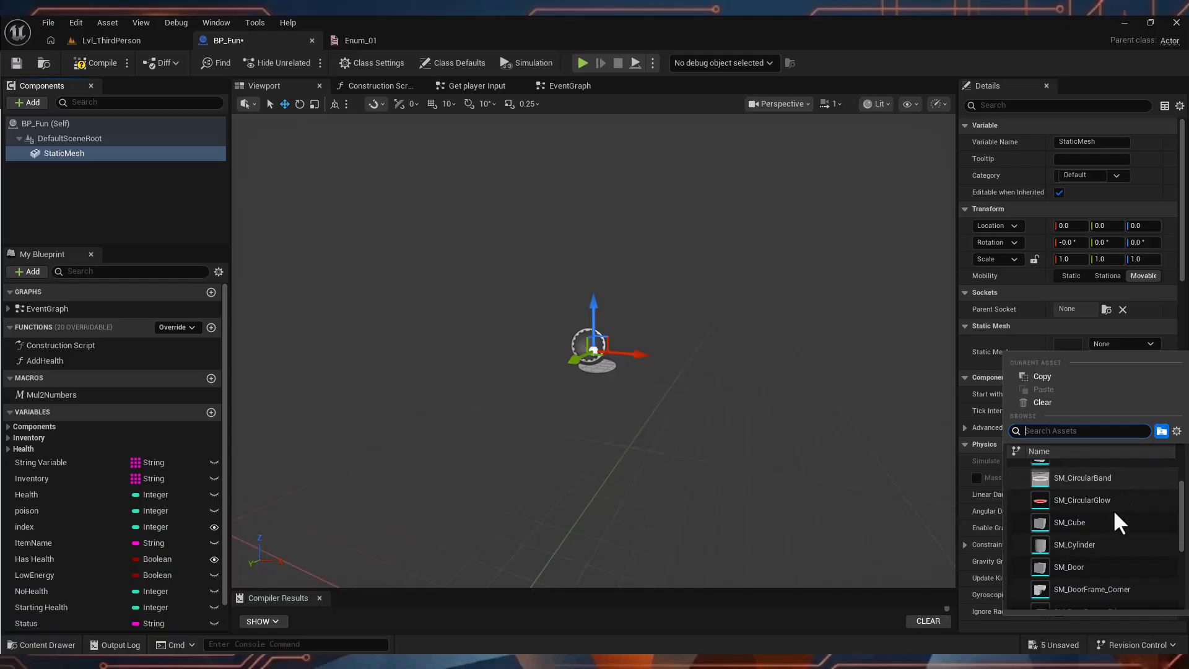
pyautogui.scroll(3, 1112, 511)
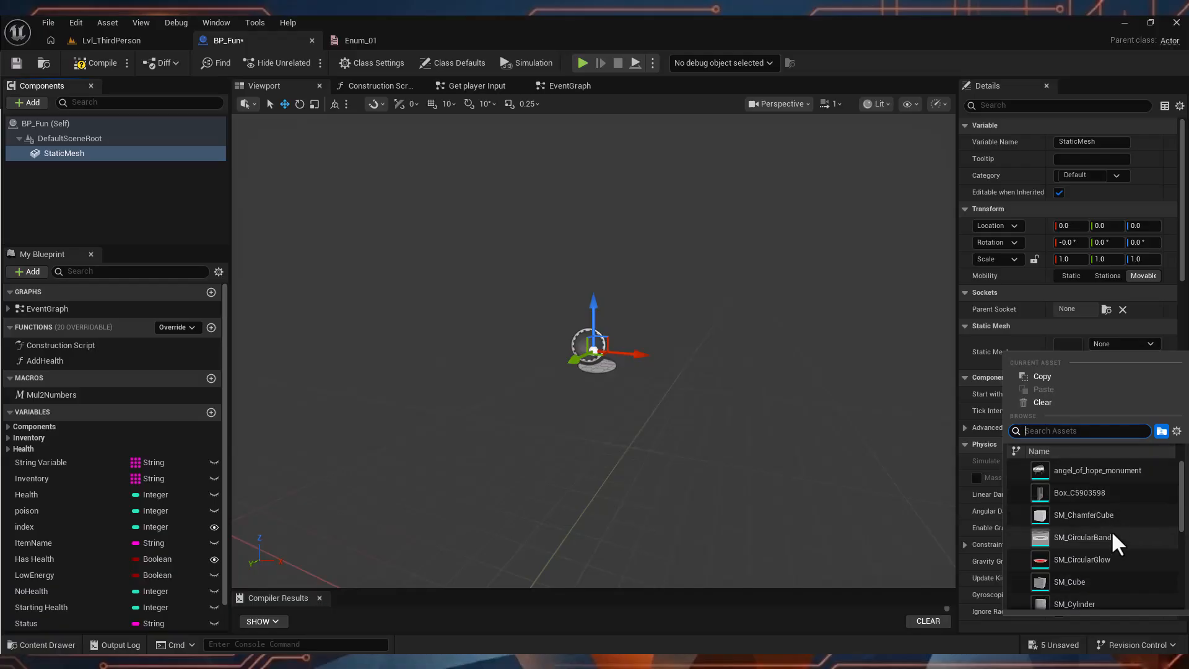
pyautogui.click(1076, 471)
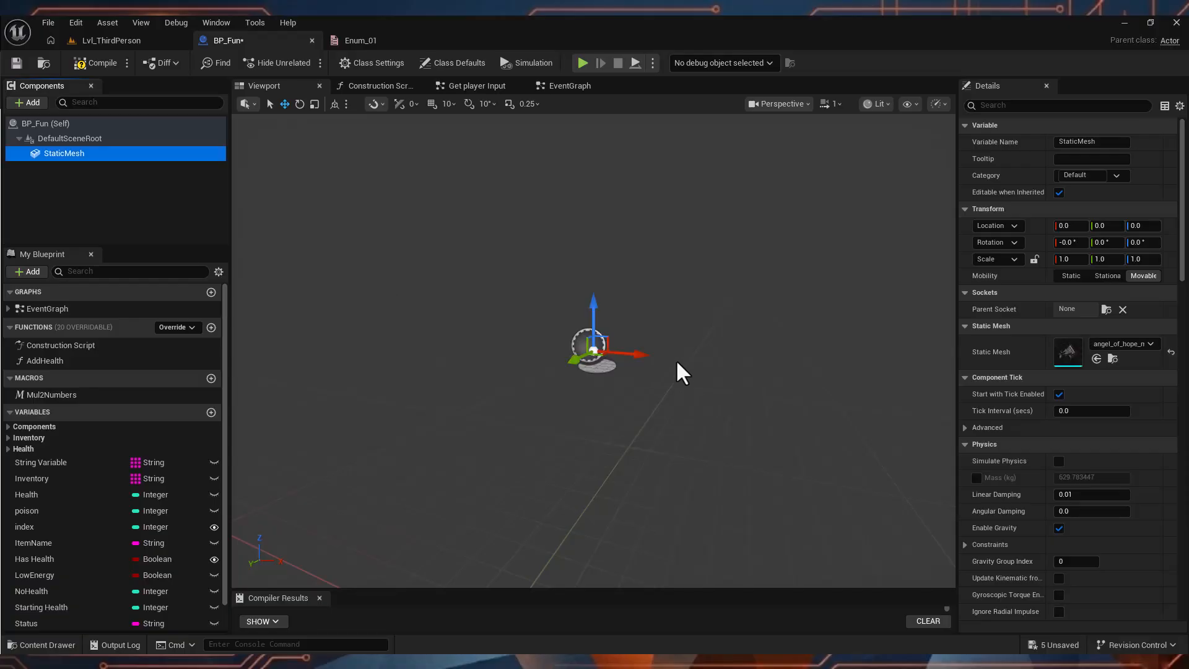
# Frame the monument mesh in the Blueprint viewport and examine its size and orientation from several angles
pyautogui.moveTo(677, 364); pyautogui.dragTo(697, 327, button='middle')
pyautogui.keyDown('alt'); pyautogui.moveTo(637, 318); pyautogui.dragTo(627, 386); pyautogui.keyUp('alt')
pyautogui.scroll(5, 626, 387)
pyautogui.scroll(-5, 625, 398)
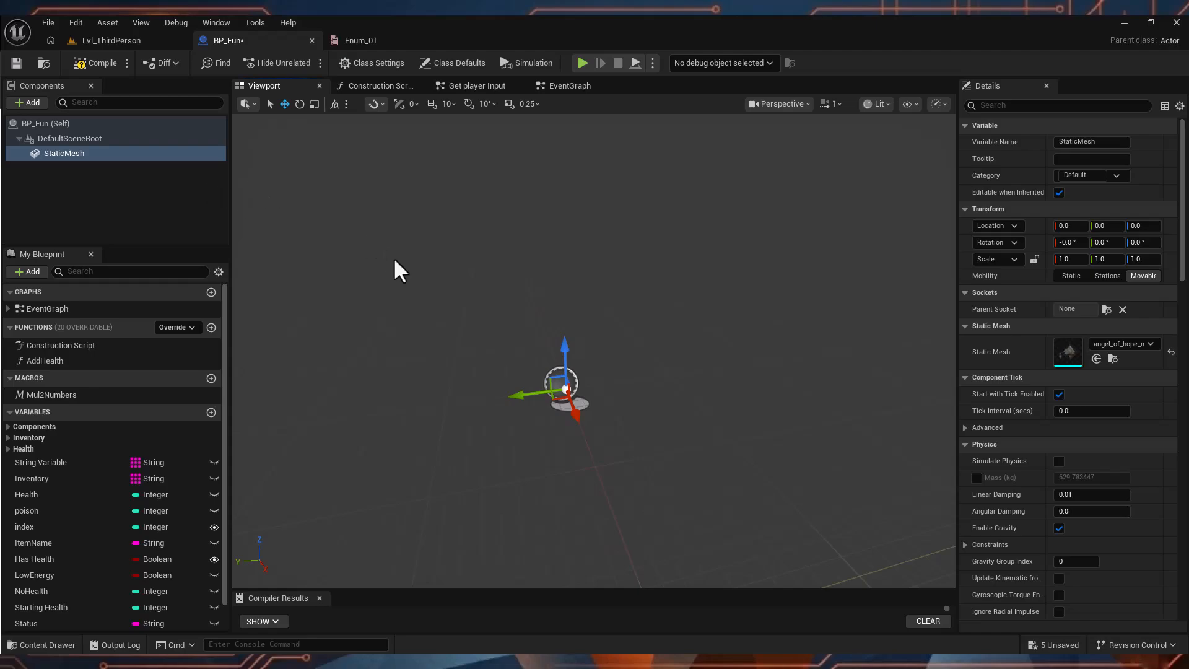
pyautogui.keyDown('alt'); pyautogui.moveTo(394, 260); pyautogui.dragTo(458, 353); pyautogui.keyUp('alt')
pyautogui.press('f')
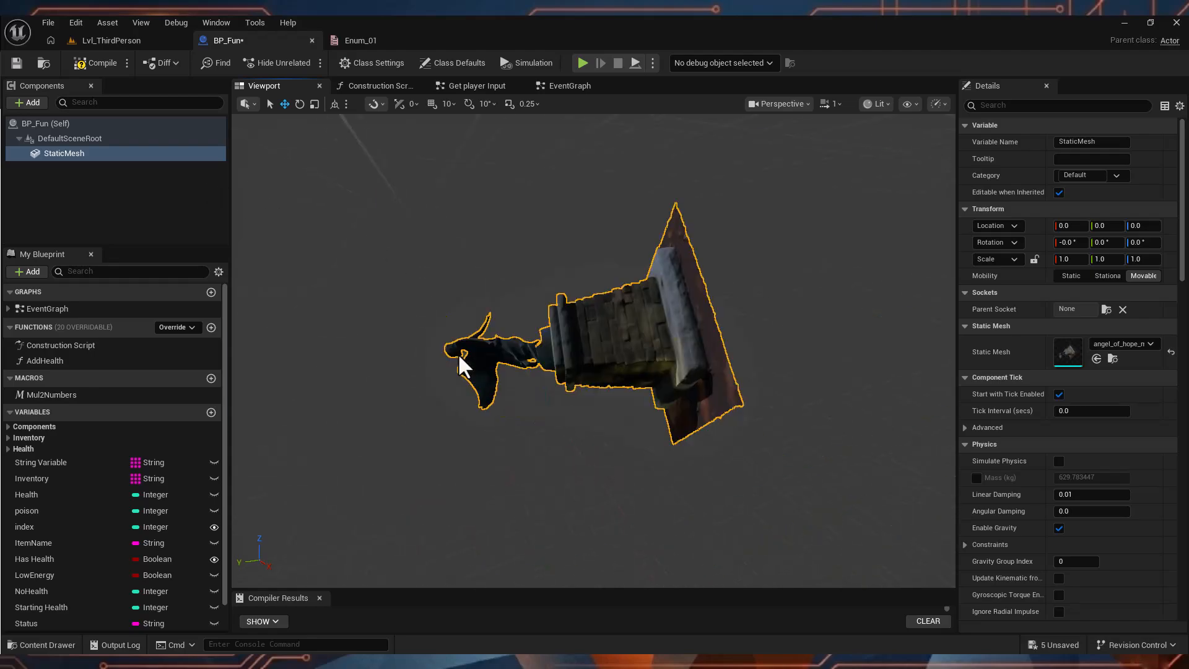
pyautogui.keyDown('alt'); pyautogui.moveTo(536, 410); pyautogui.dragTo(574, 422); pyautogui.keyUp('alt')
pyautogui.scroll(-8, 550, 483)
pyautogui.keyDown('alt'); pyautogui.moveTo(798, 368); pyautogui.dragTo(994, 198); pyautogui.keyUp('alt')
pyautogui.moveTo(845, 288); pyautogui.dragTo(942, 238, button='right')
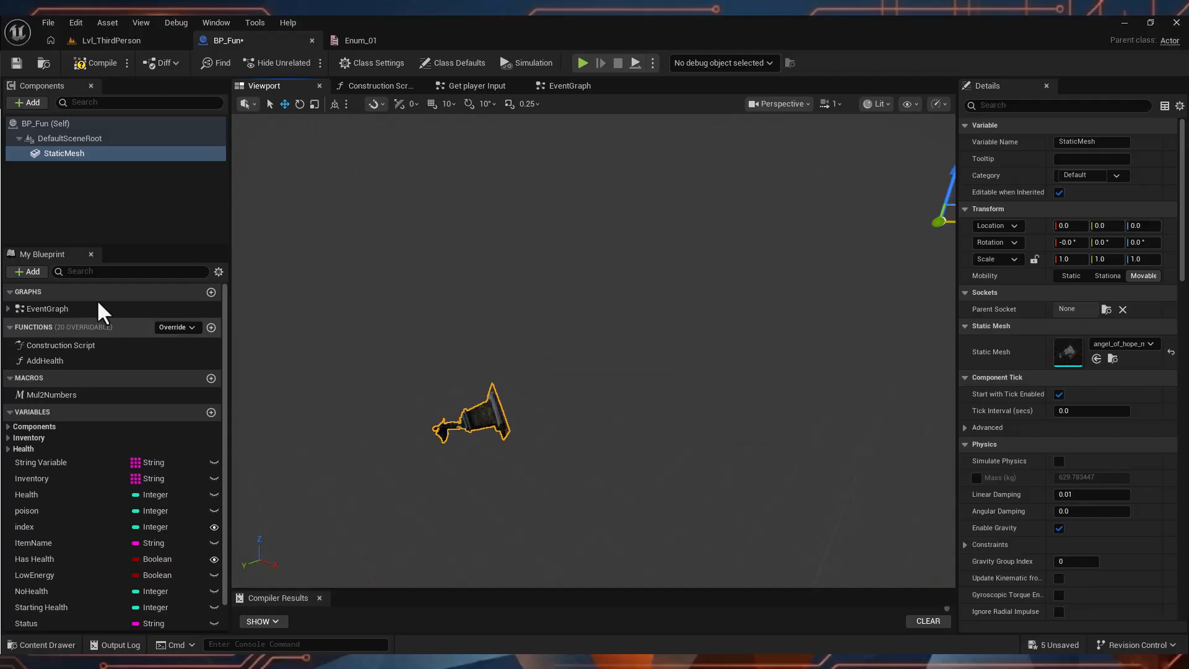
# Change the StaticMesh component's mesh to SM_TargetBaseMesh, and compile and save the Blueprint
pyautogui.click(1150, 344)
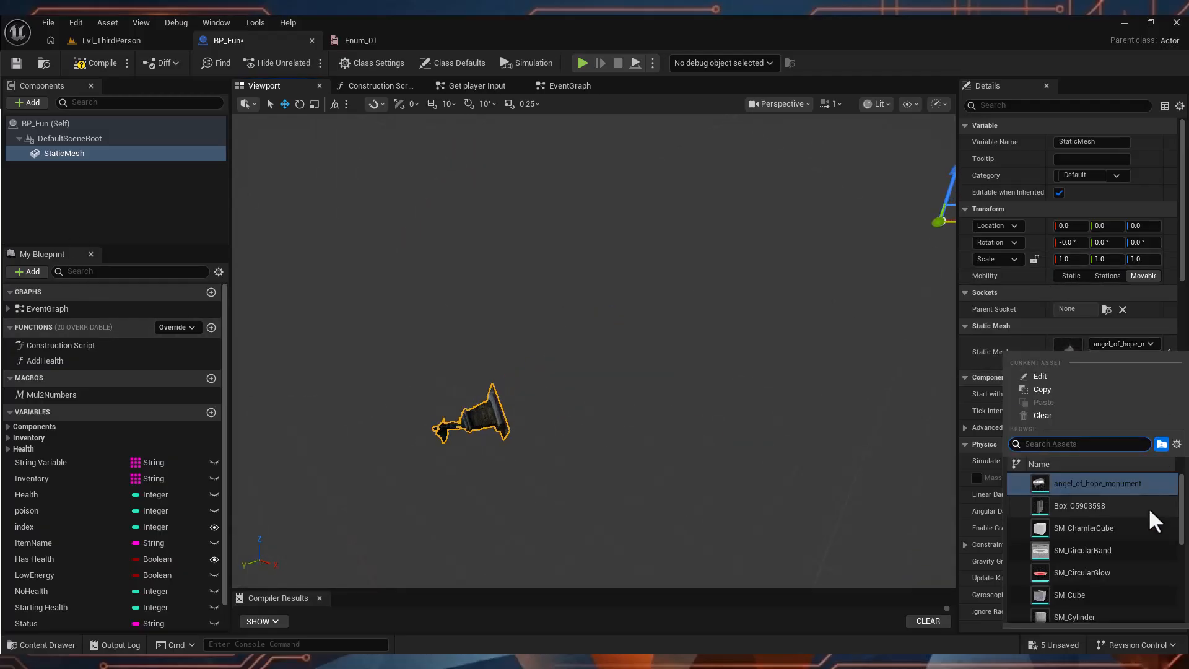
pyautogui.scroll(-5, 1141, 510)
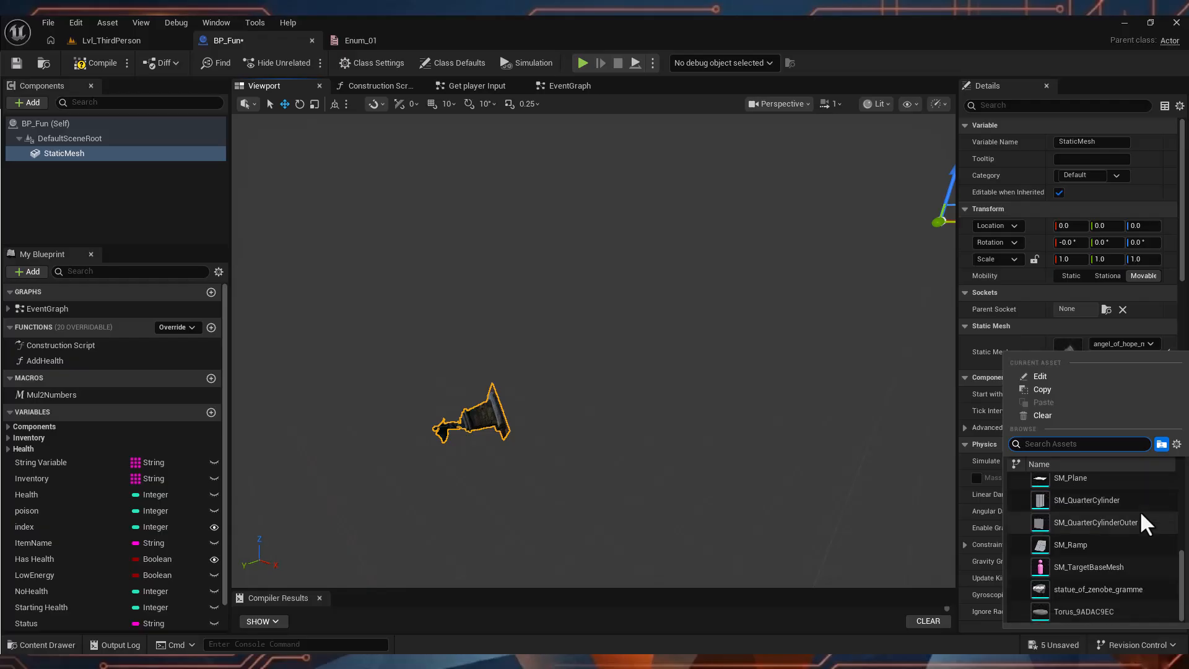
pyautogui.click(1100, 565)
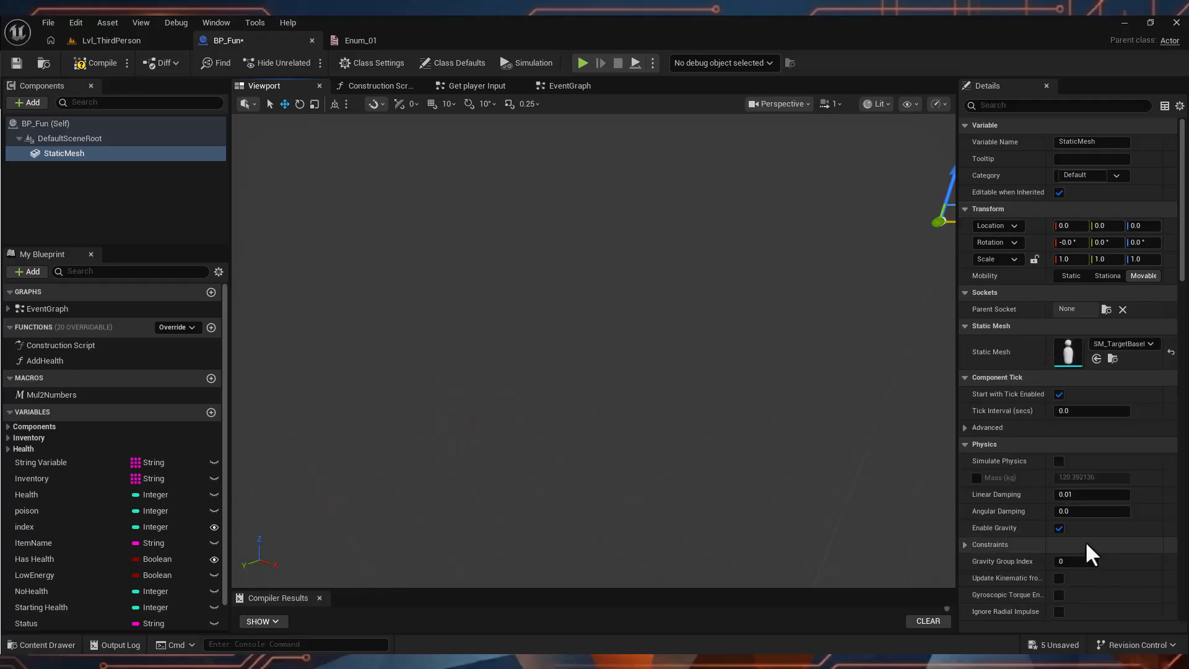
pyautogui.scroll(-5, 738, 341)
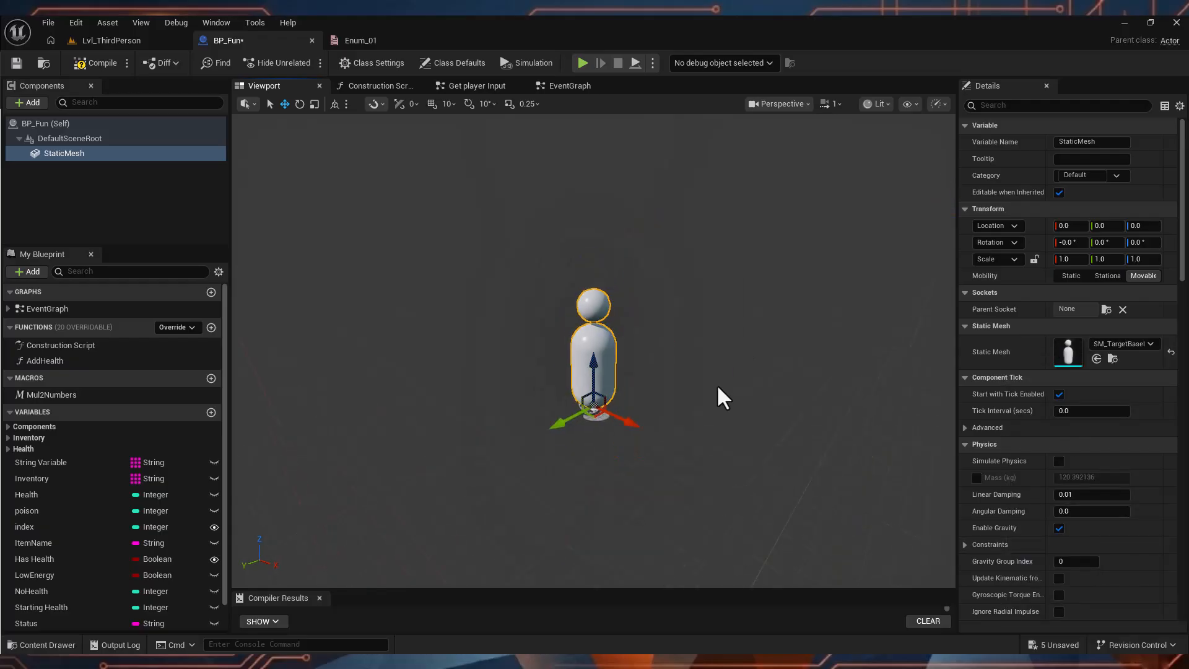
pyautogui.keyDown('alt'); pyautogui.moveTo(513, 394); pyautogui.dragTo(792, 419); pyautogui.keyUp('alt')
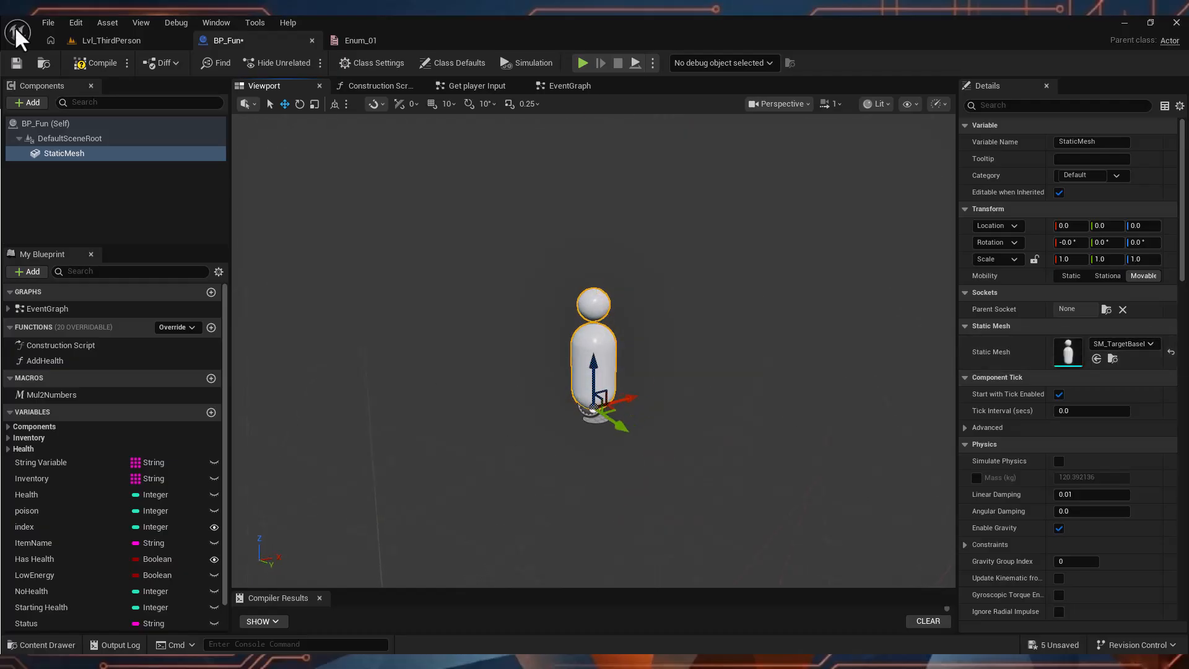
pyautogui.click(83, 62)
pyautogui.click(17, 63)
# Lower the BP_Fun actor in the Lvl_ThirdPerson level to a Z location of about 25
pyautogui.click(121, 42)
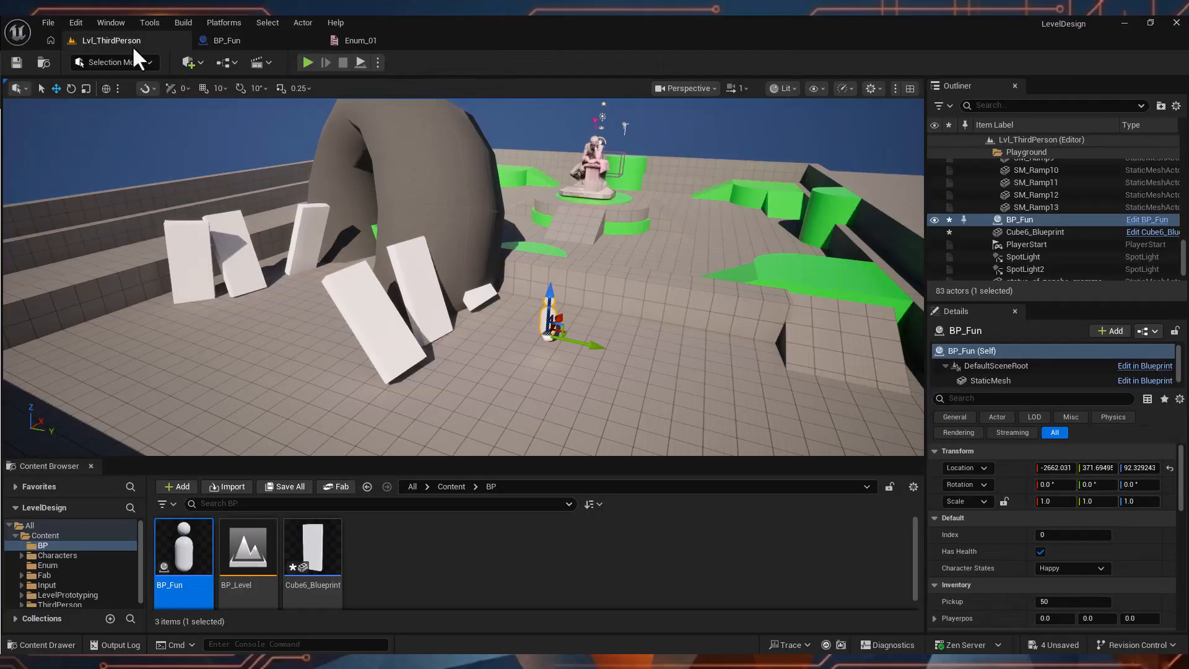
pyautogui.moveTo(506, 270); pyautogui.dragTo(510, 297, button='right')
pyautogui.press('f')
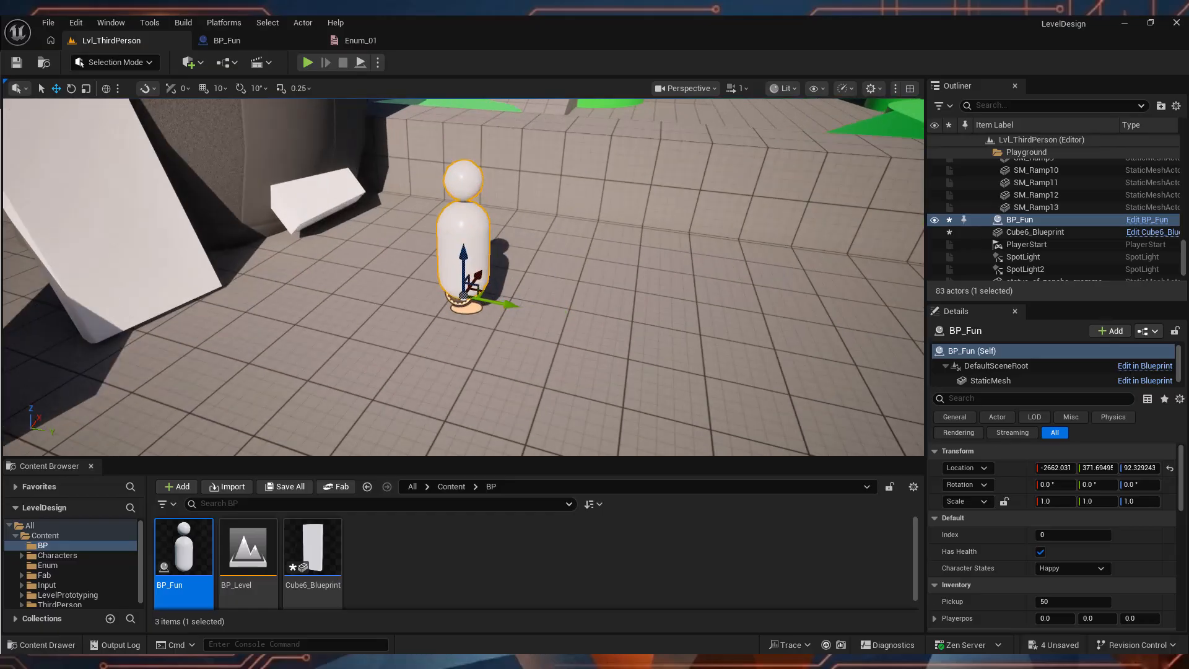
pyautogui.keyDown('alt'); pyautogui.moveTo(510, 298); pyautogui.dragTo(271, 277); pyautogui.keyUp('alt')
pyautogui.moveTo(463, 247); pyautogui.dragTo(464, 298)
pyautogui.keyDown('alt'); pyautogui.moveTo(392, 310); pyautogui.dragTo(266, 169); pyautogui.keyUp('alt')
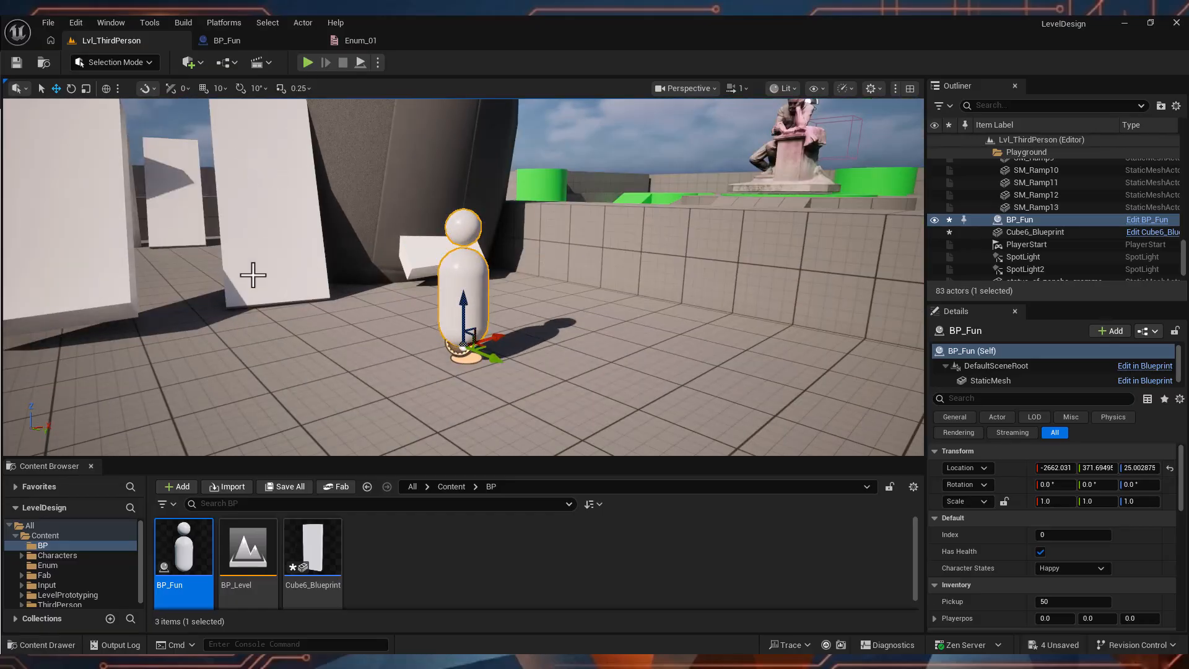
# Return to the BP_Fun Blueprint editor
pyautogui.click(222, 40)
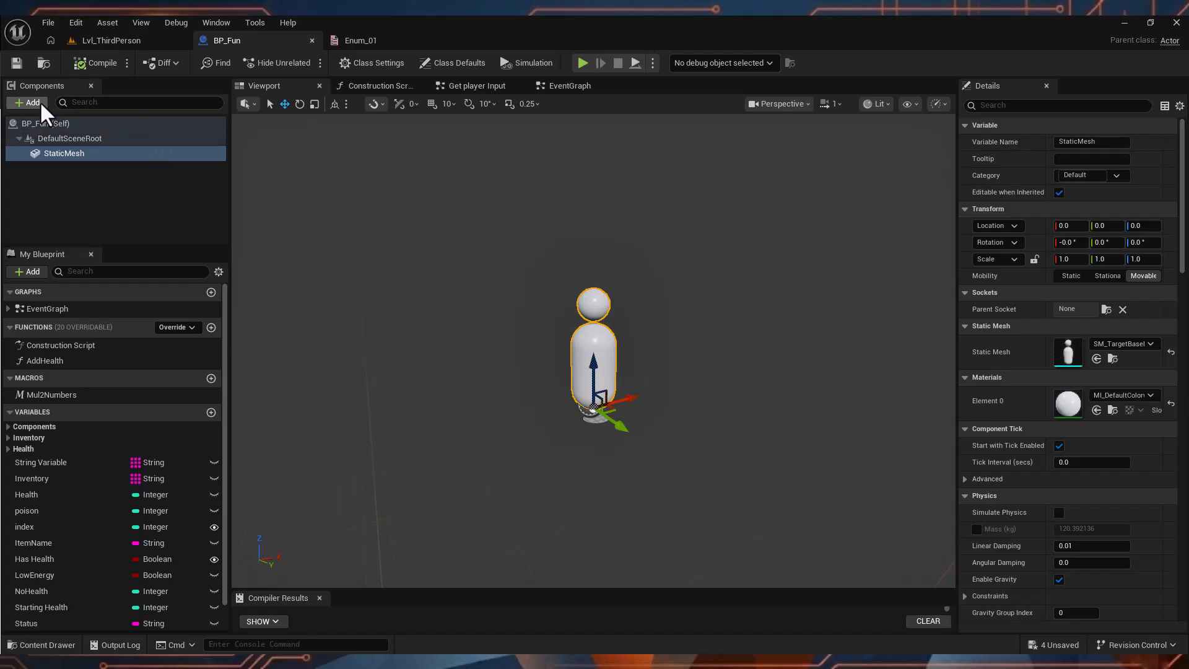